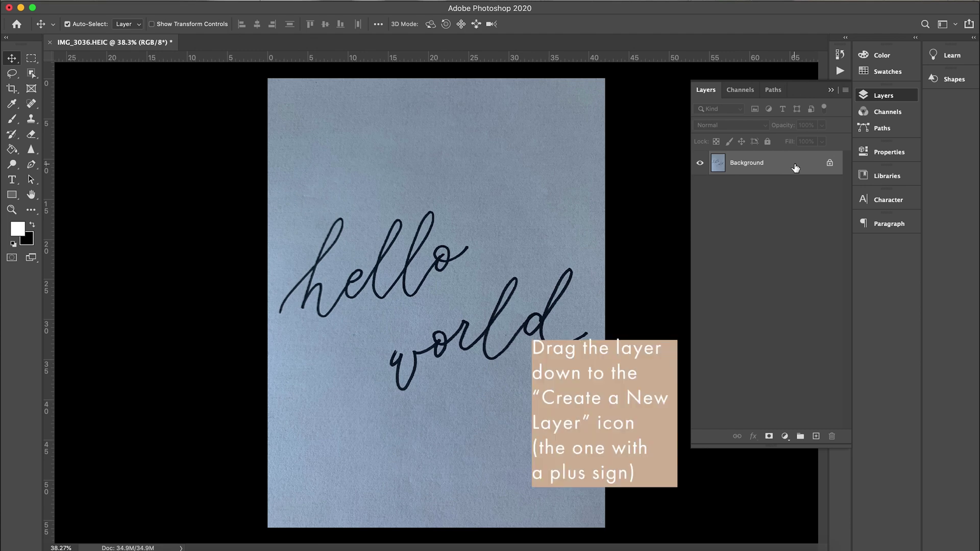
- Create a Background copy layer and hide the original Background layer
left_click_drag(795, 168, 815, 436)
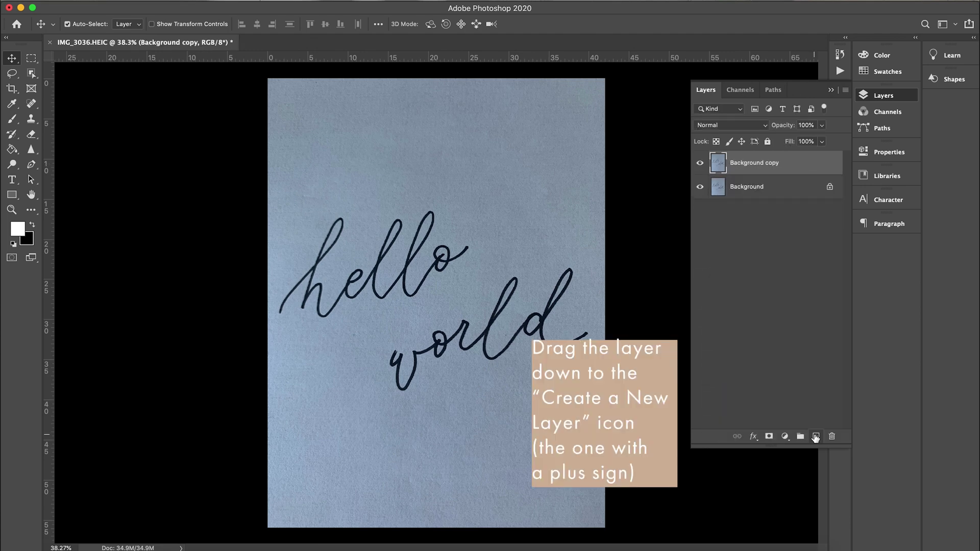
left_click(701, 188)
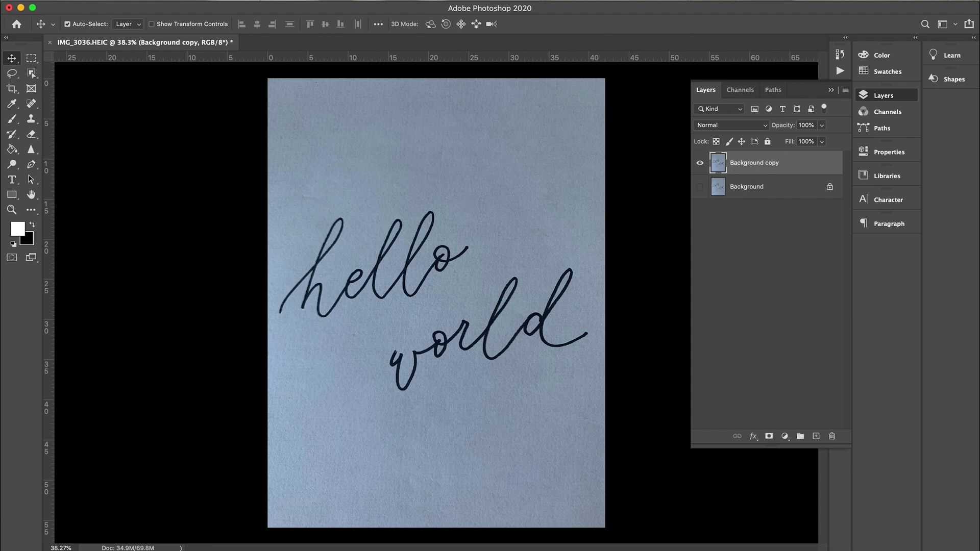
- Switch the document to Grayscale mode without merging layers, discarding colour information
left_click(145, 6)
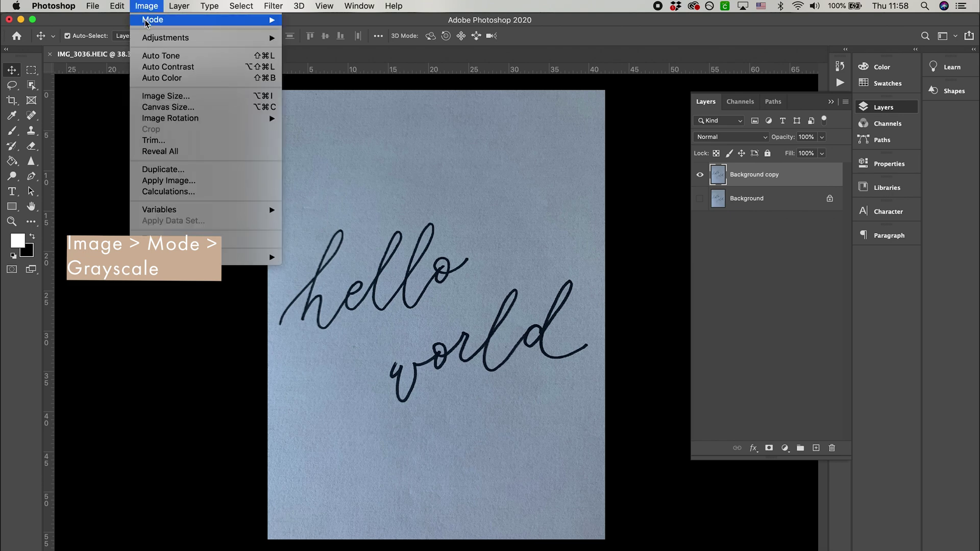
mouse_move(148, 23)
left_click(313, 35)
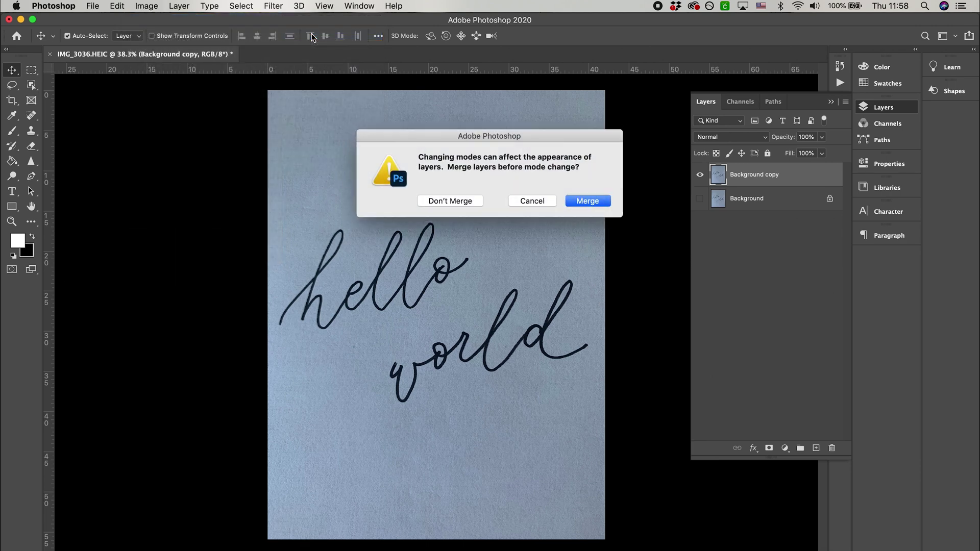
left_click(471, 201)
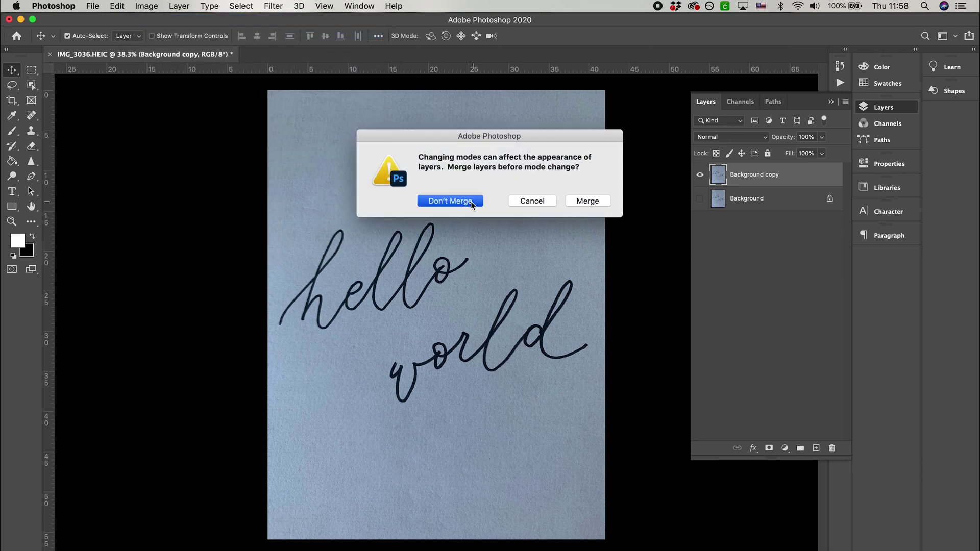
left_click(569, 224)
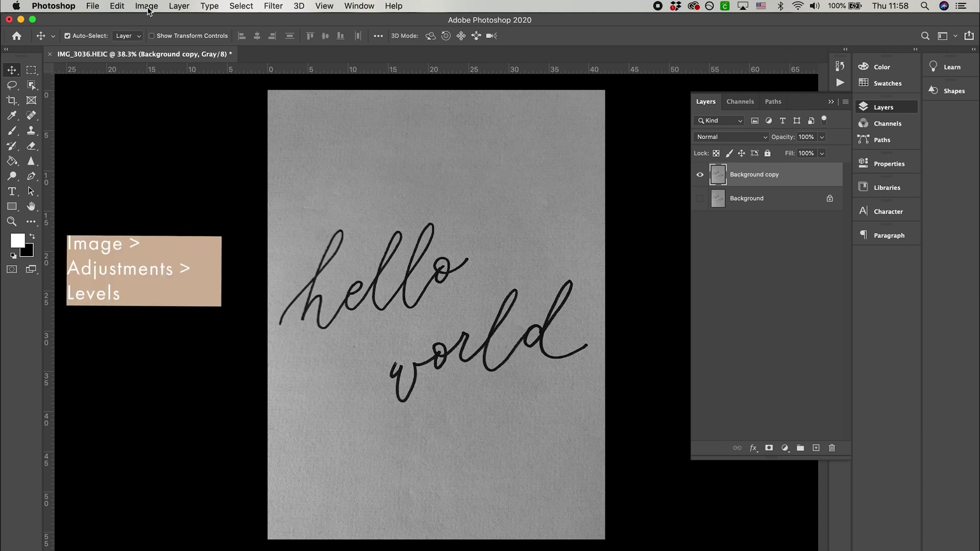
- Apply Levels with input values 71, 1.00 and 96 for solid black lettering on white
left_click(146, 5)
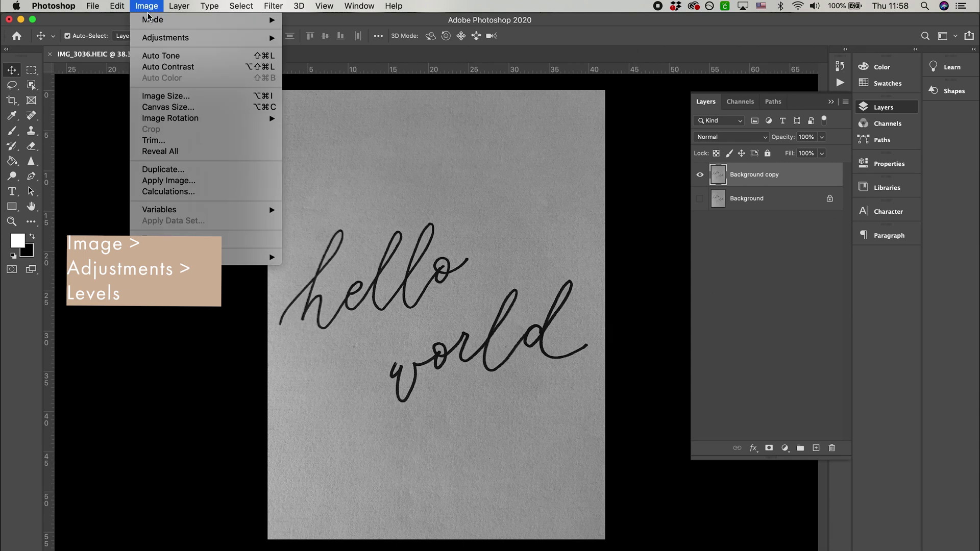
mouse_move(156, 38)
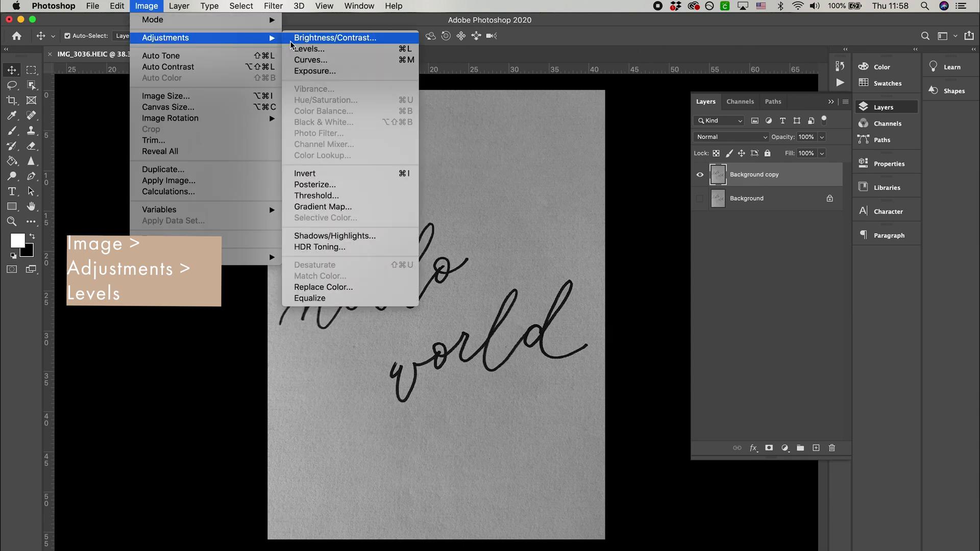
left_click(308, 51)
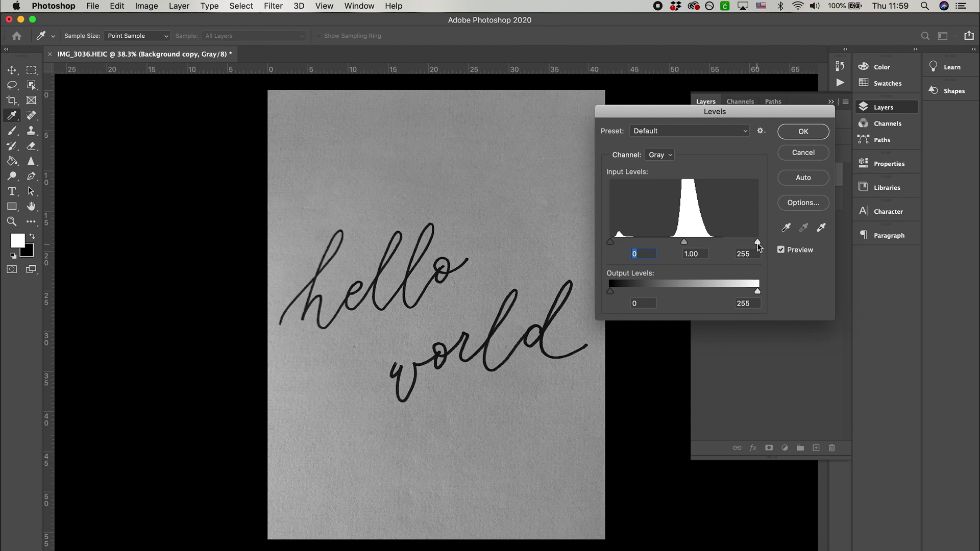
left_click_drag(758, 243, 704, 243)
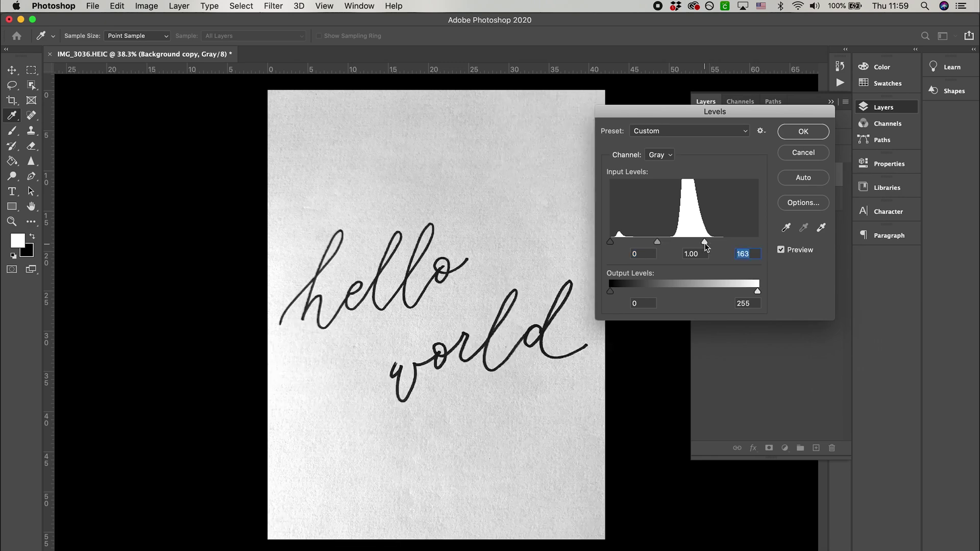
left_click_drag(704, 243, 672, 243)
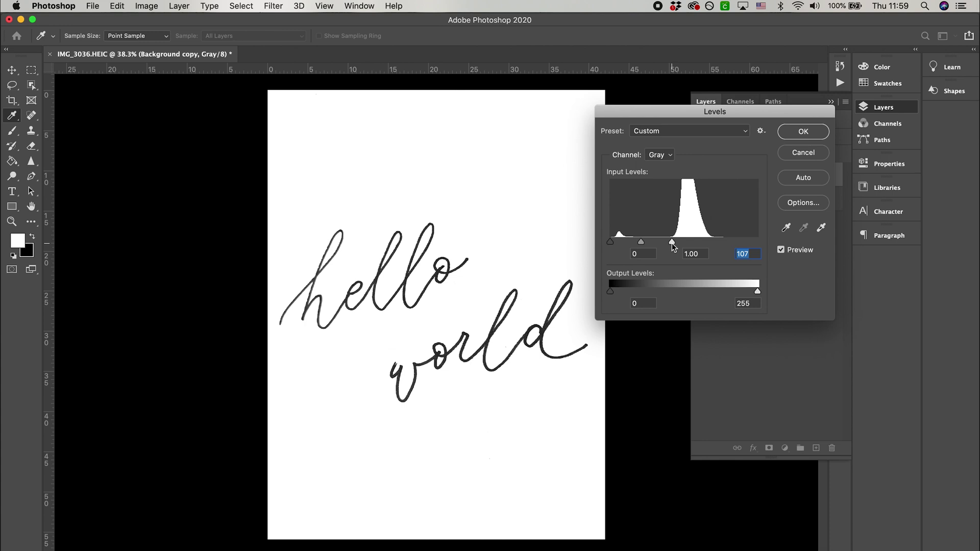
left_click_drag(611, 243, 635, 243)
left_click(635, 242)
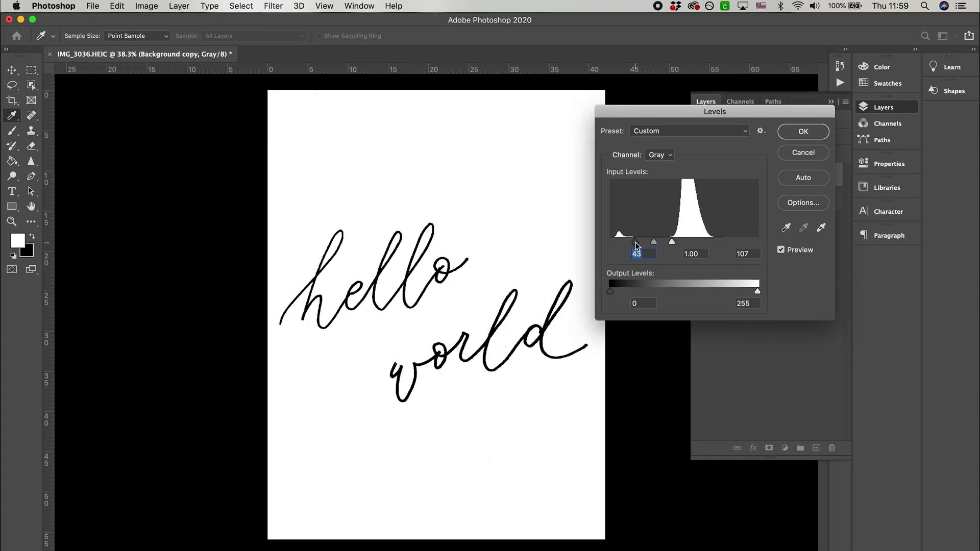
left_click_drag(636, 243, 650, 243)
left_click_drag(672, 242, 666, 242)
left_click(804, 132)
key("v")
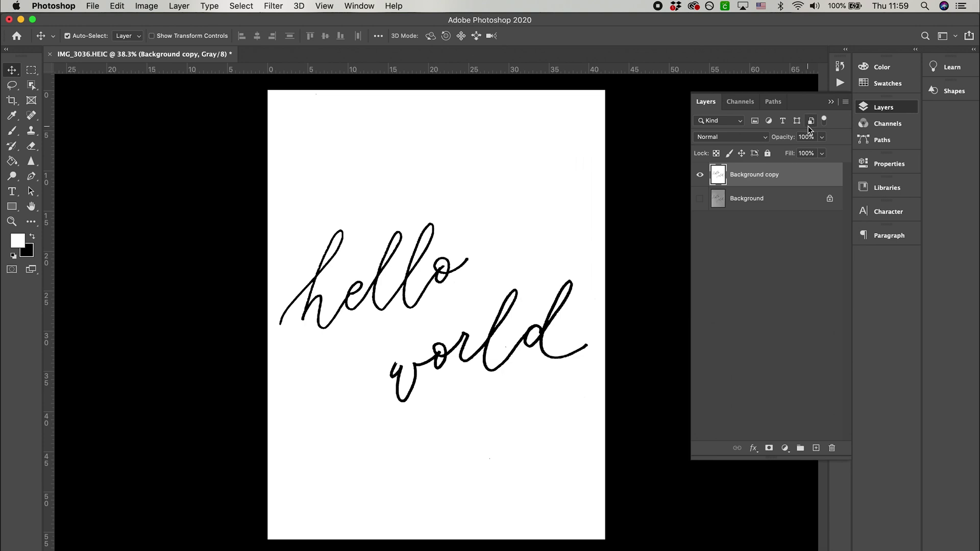
- Select the white paper using Select > Color Range
scroll(633, 339, "up", 5)
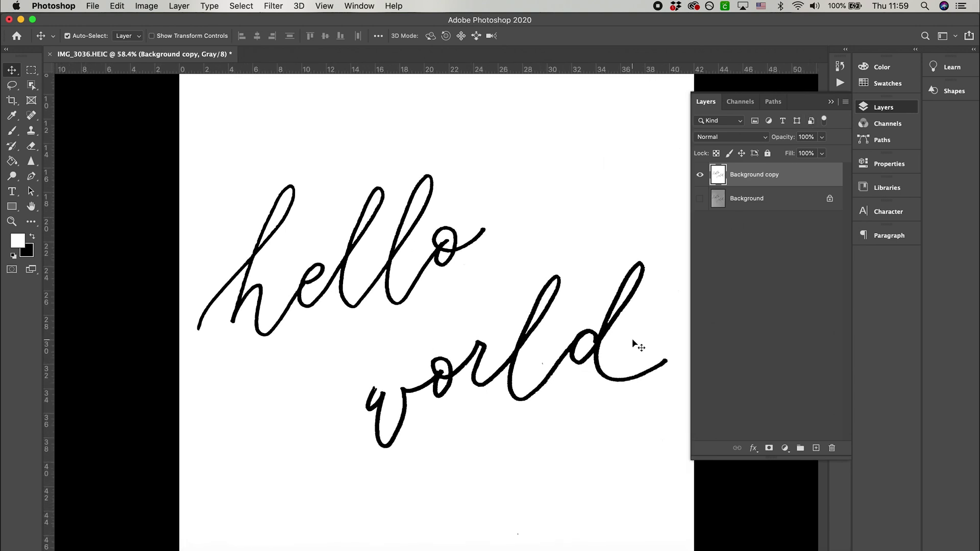
scroll(446, 282, "down", 2)
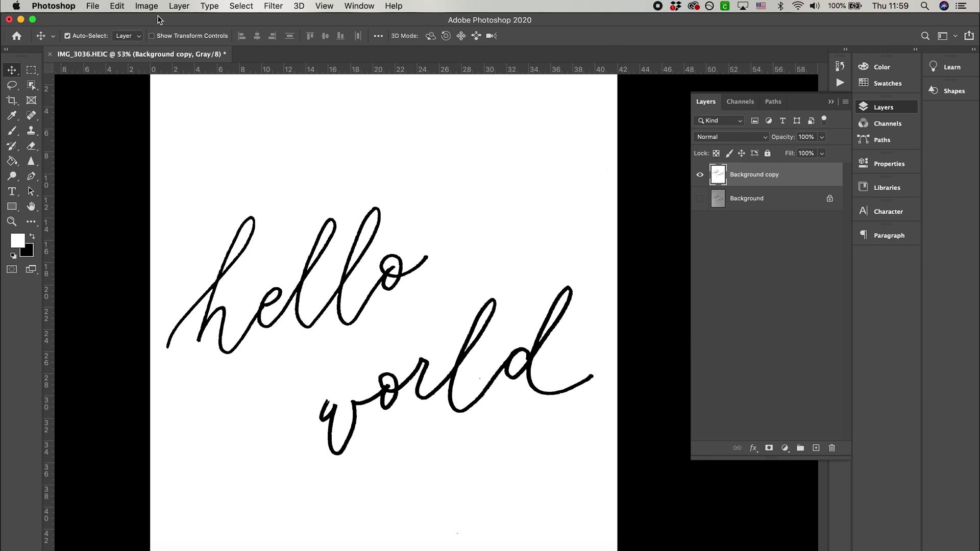
left_click(237, 5)
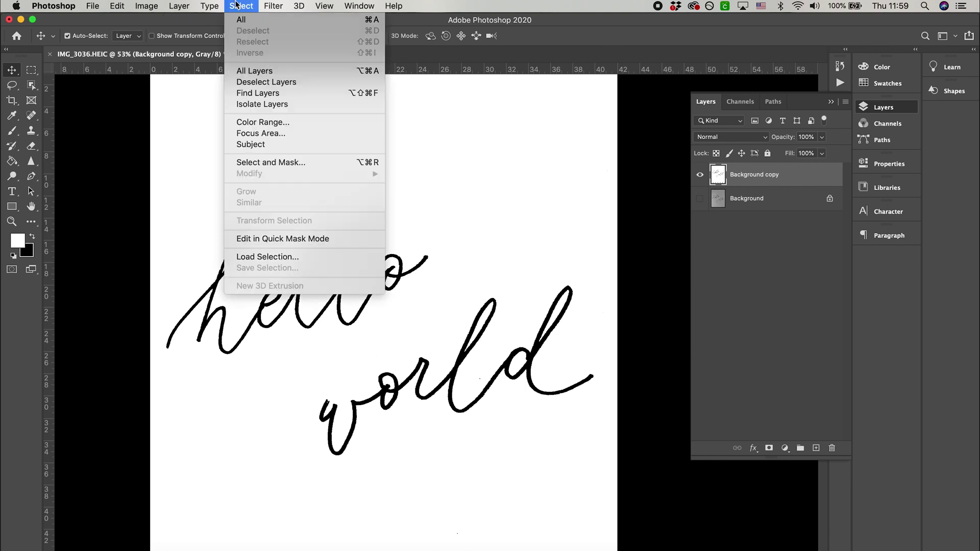
left_click(257, 123)
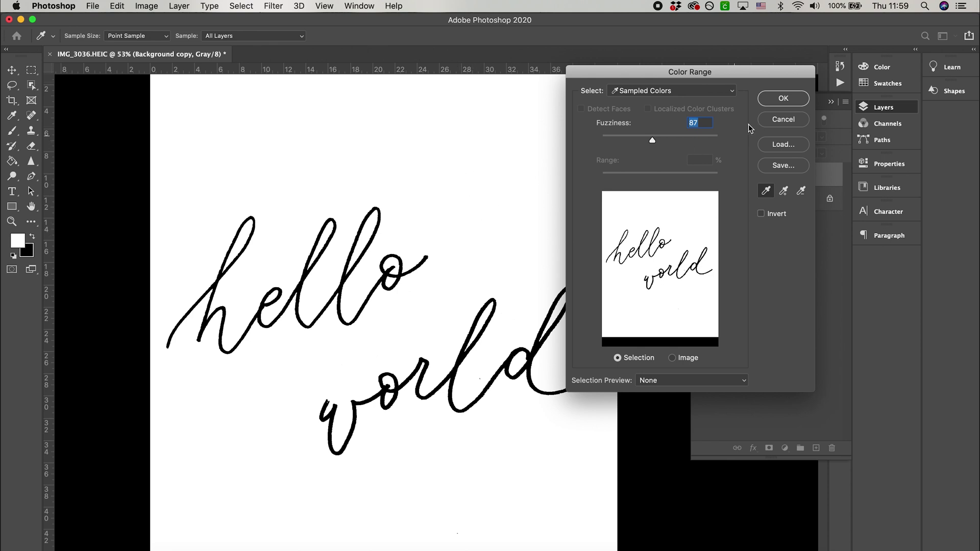
left_click(781, 99)
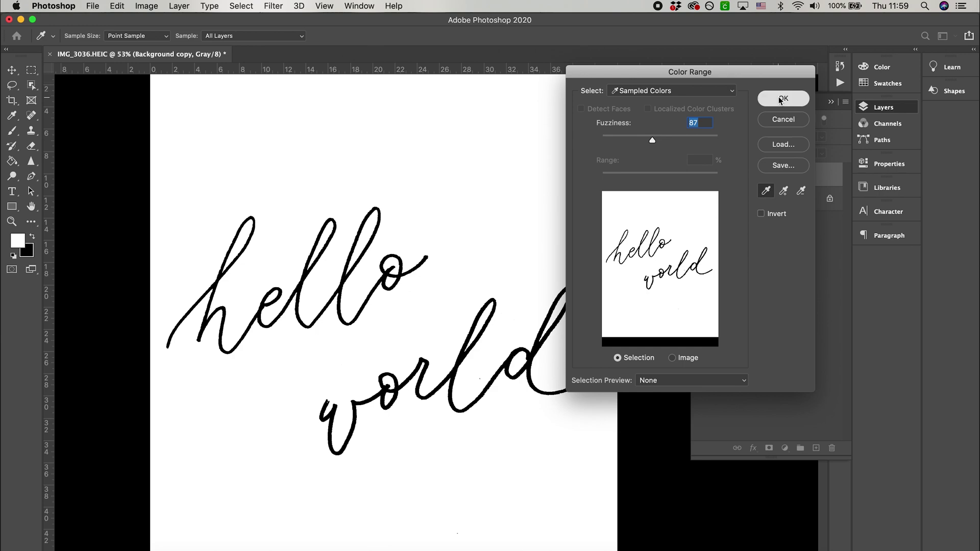
- Delete the selected white background so the lettering sits on transparency
scroll(575, 339, "up", 2)
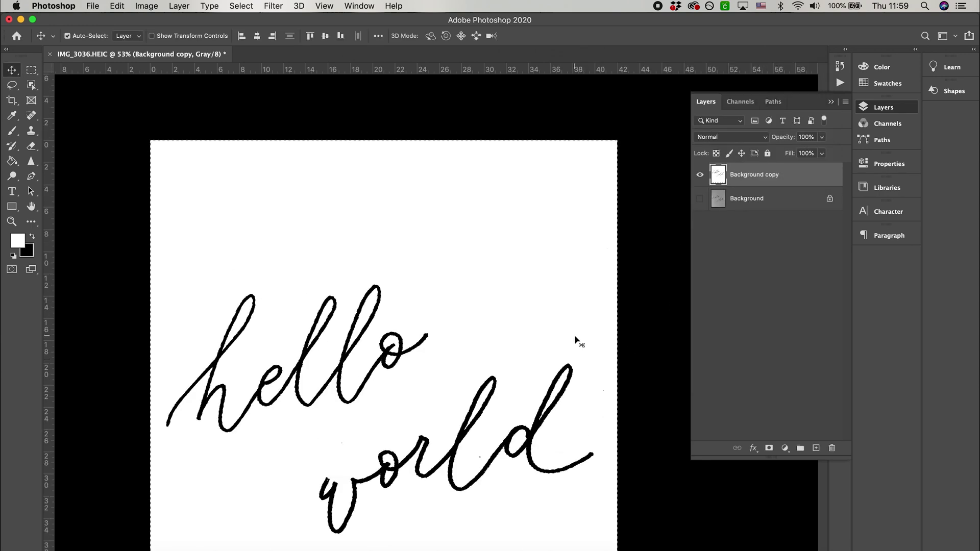
scroll(575, 339, "down", 3)
scroll(575, 339, "down", 1)
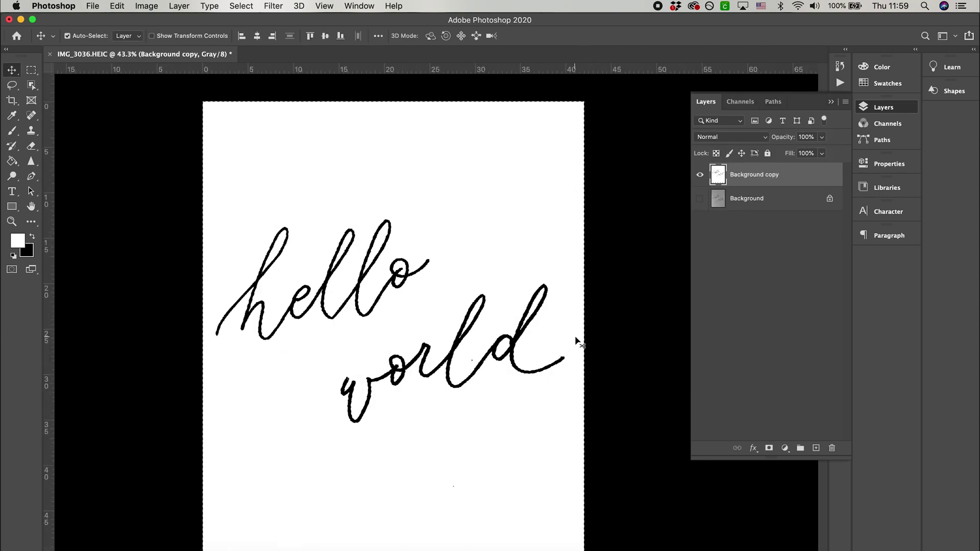
key("super+shift+i")
key("Delete")
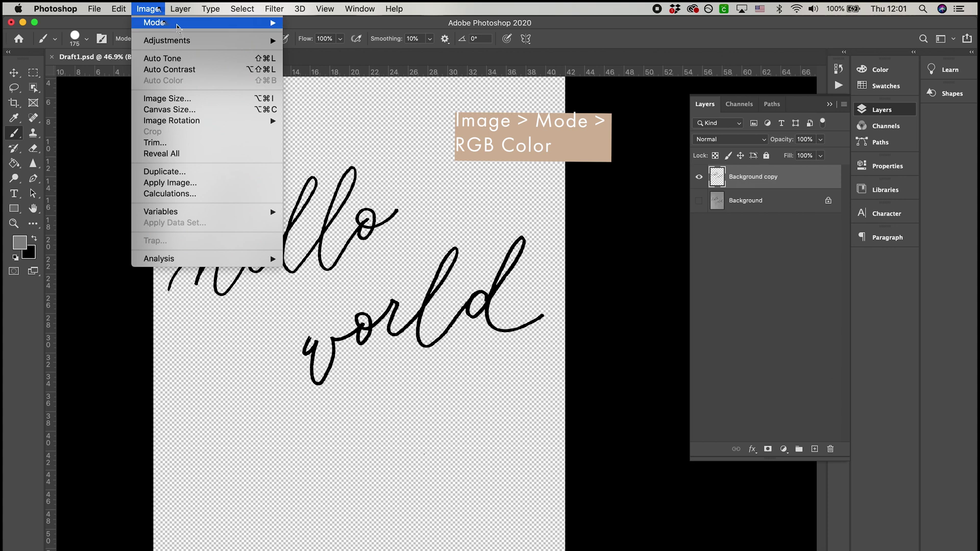
- Convert the document to RGB colour mode without merging layers
mouse_move(181, 24)
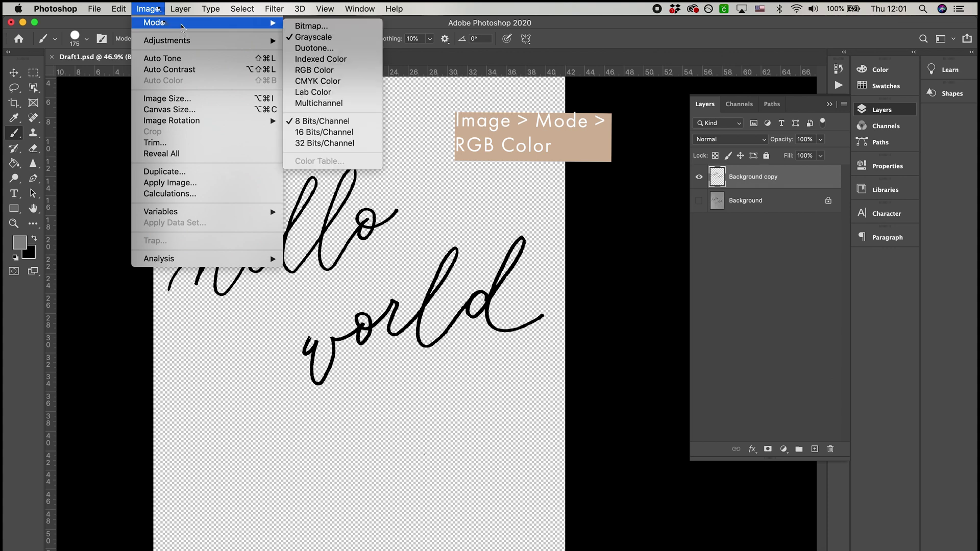
left_click(329, 72)
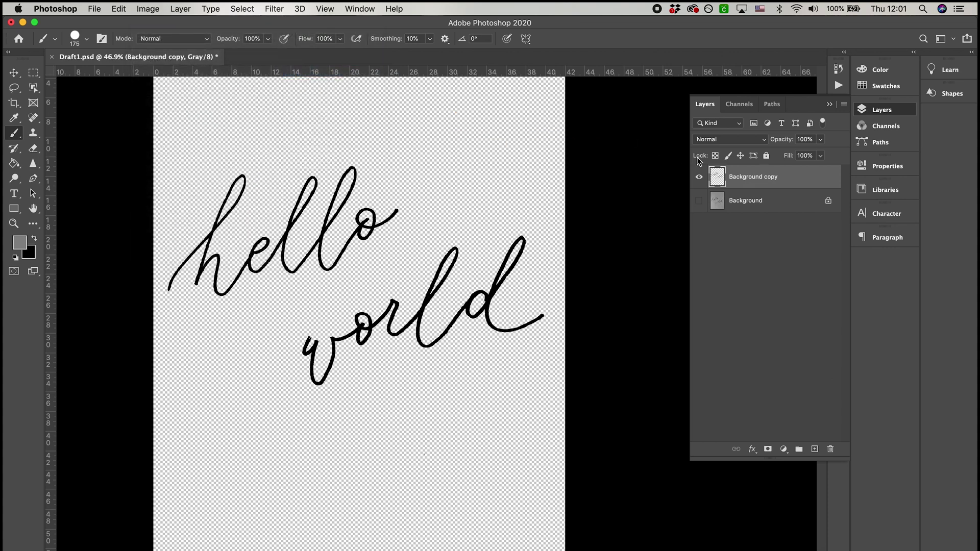
left_click(449, 203)
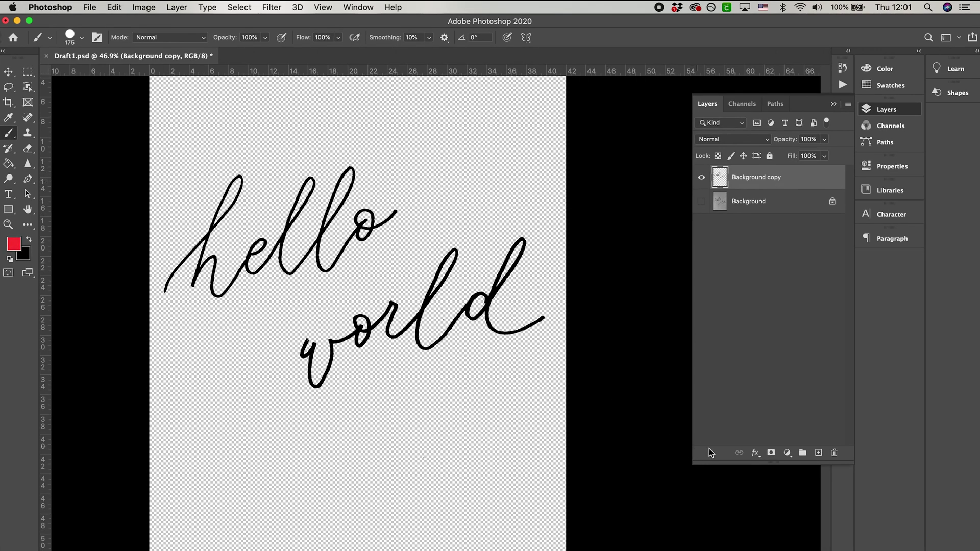
- Add an 18 px red Outside stroke effect to the lettering layer
left_click(757, 452)
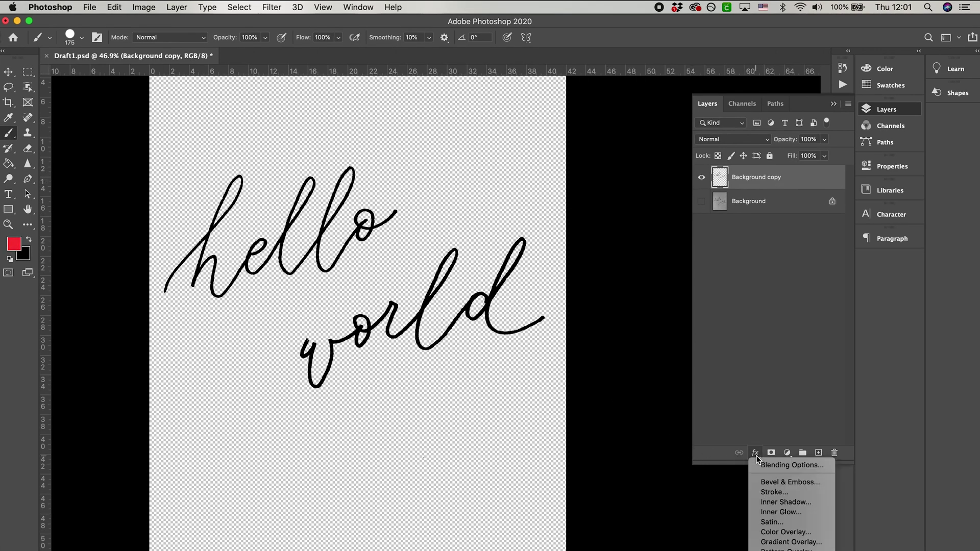
left_click(765, 492)
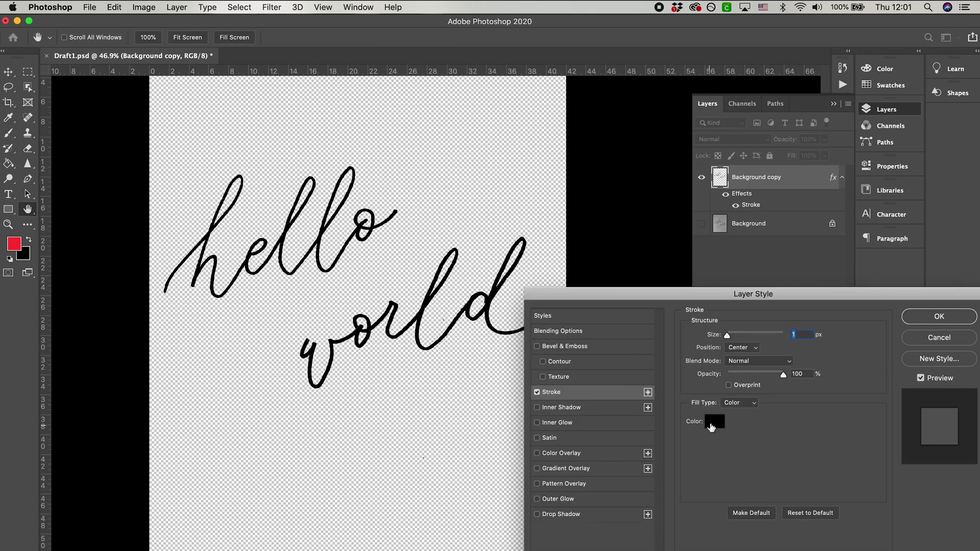
left_click(711, 426)
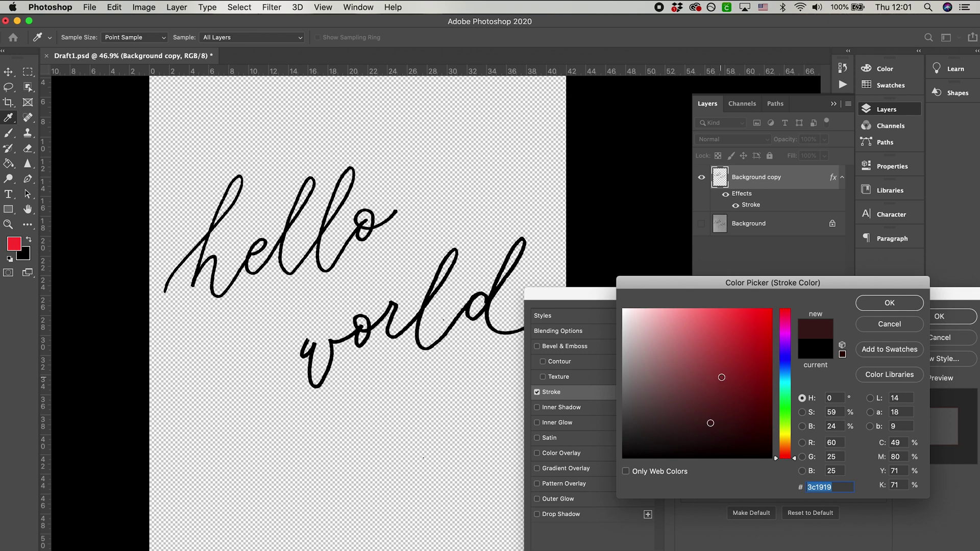
left_click(721, 377)
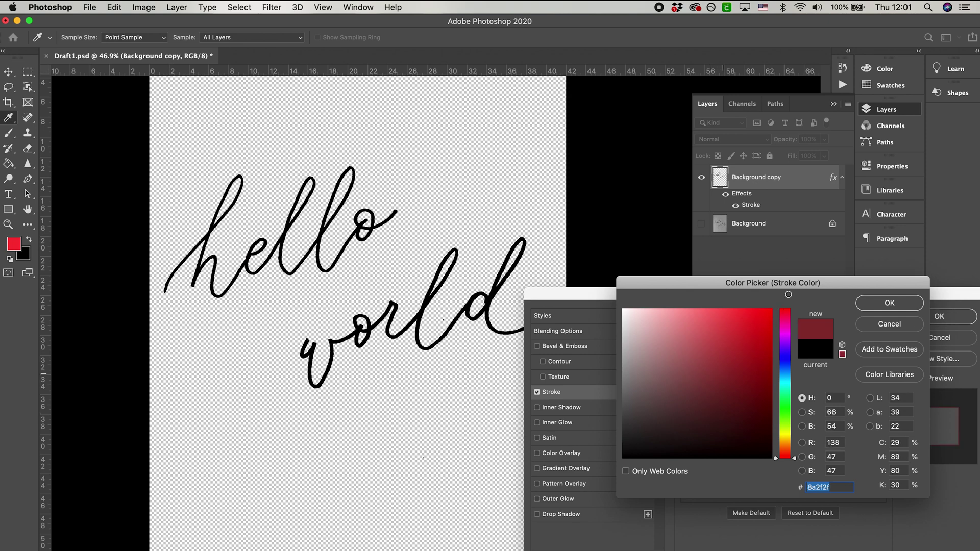
left_click(890, 303)
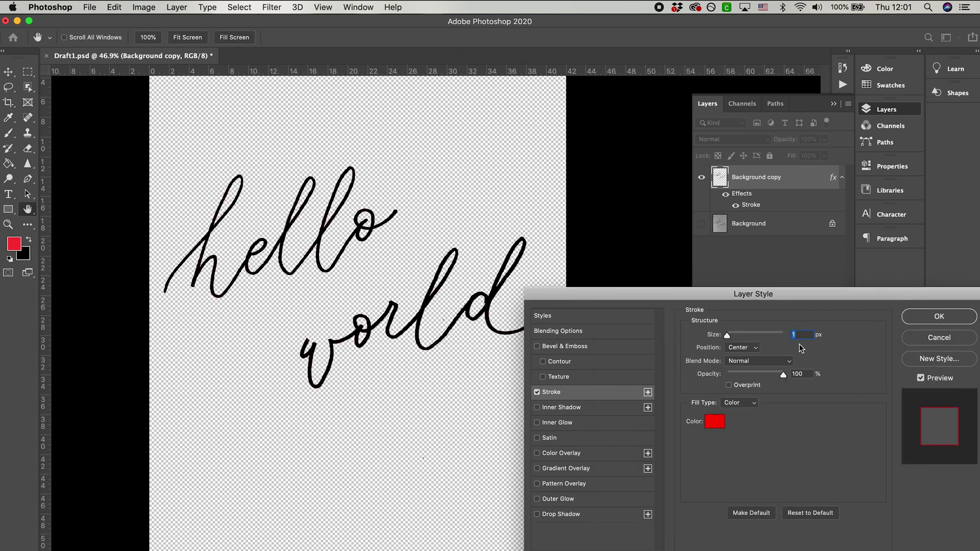
left_click(738, 348)
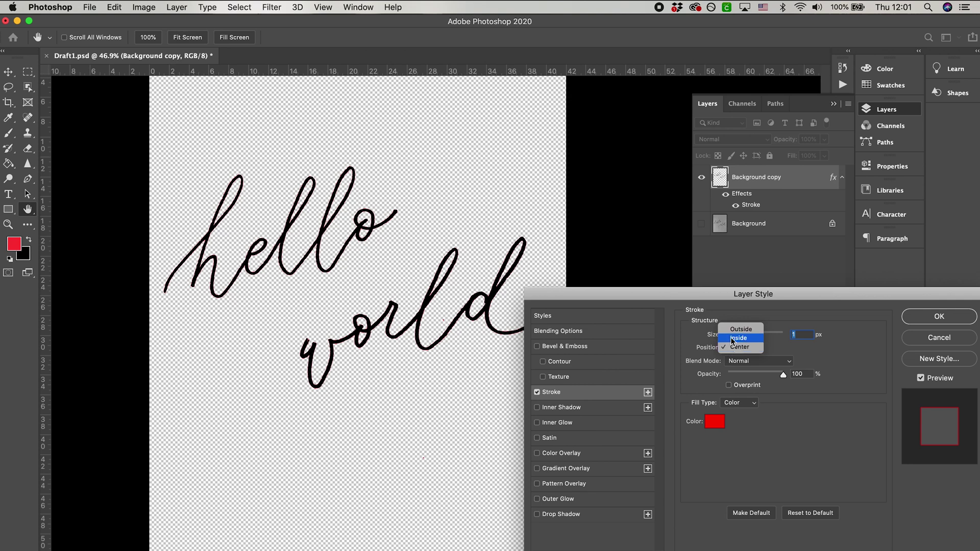
left_click(732, 331)
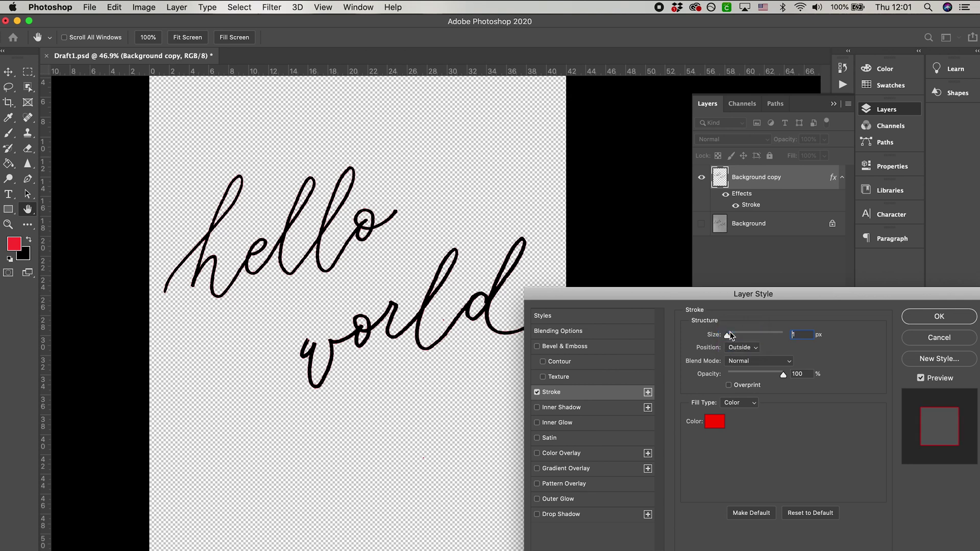
left_click_drag(730, 335, 734, 336)
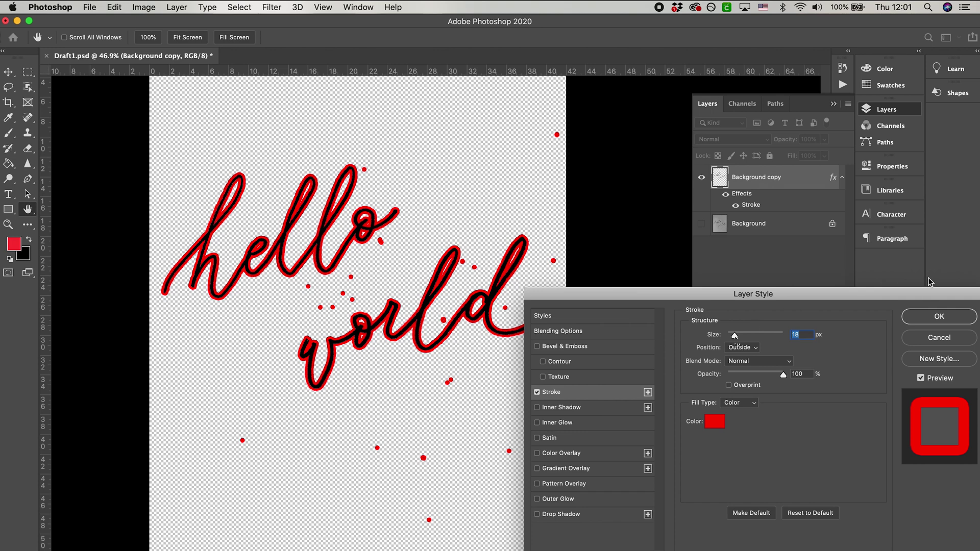
left_click(930, 317)
- With a size 150 Eraser, erase the specks around 'hello' and between the words
key("b")
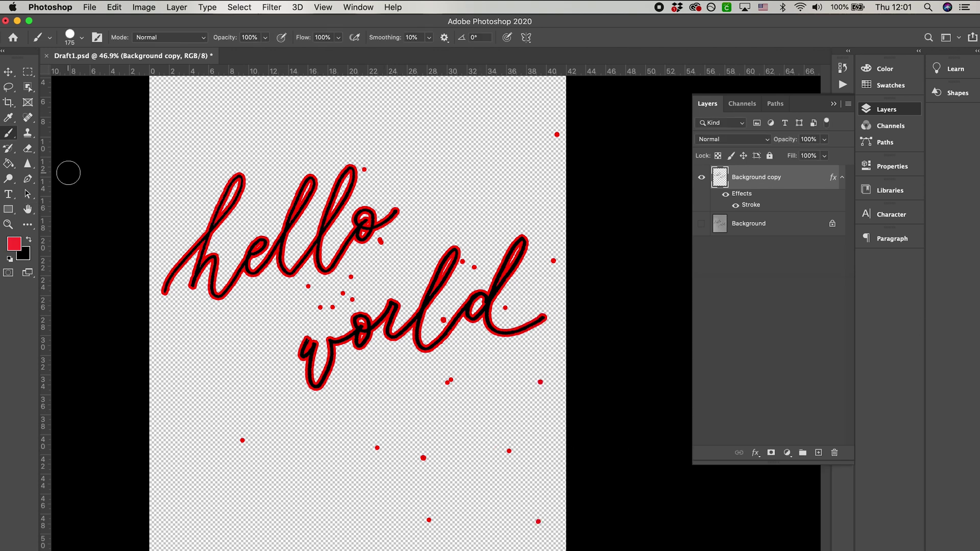
left_click(29, 149)
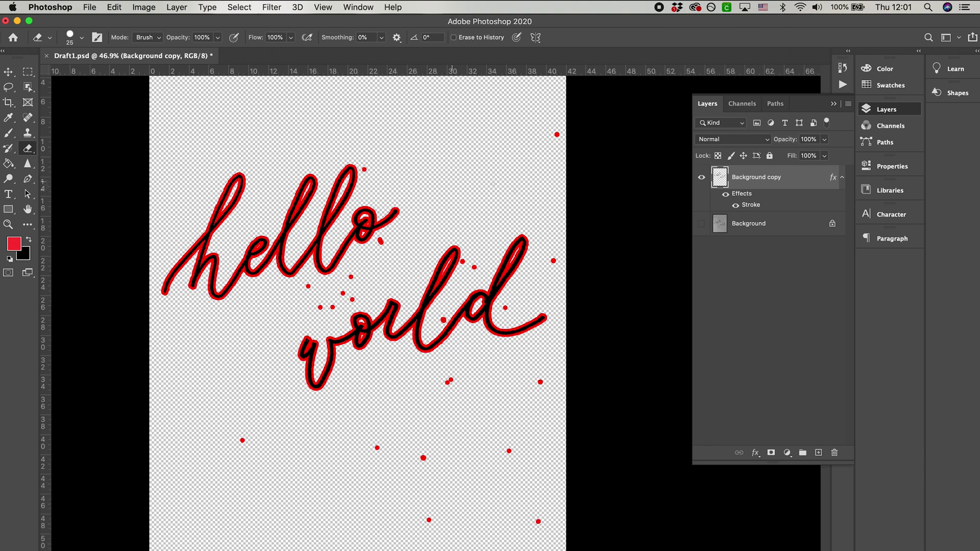
key("bracketright")
key("bracketright")
key("bracketright")
key("bracketright")
key("bracketright")
key("bracketright")
key("bracketright")
key("bracketright")
key("bracketright")
key("bracketright")
left_click(505, 308)
left_click_drag(475, 268, 463, 261)
mouse_move(352, 299)
left_mouse_down()
mouse_move(327, 306)
mouse_move(308, 287)
left_mouse_up()
left_click(352, 278)
left_click(380, 241)
left_click(364, 169)
- Erase the remaining specks in the lower page, along the top edge and near the d
left_click(377, 448)
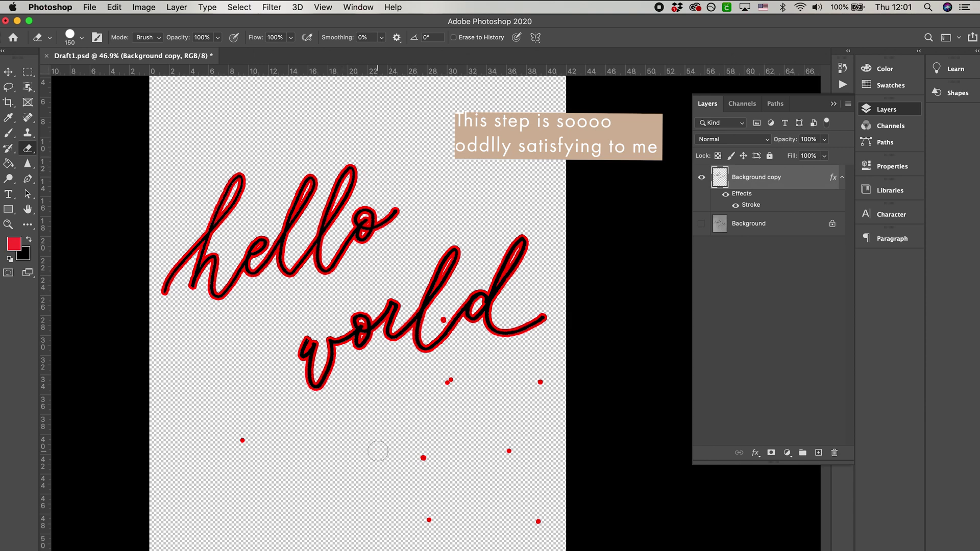
left_click(242, 440)
left_click(423, 458)
left_click(429, 520)
left_click(449, 381)
left_click(540, 382)
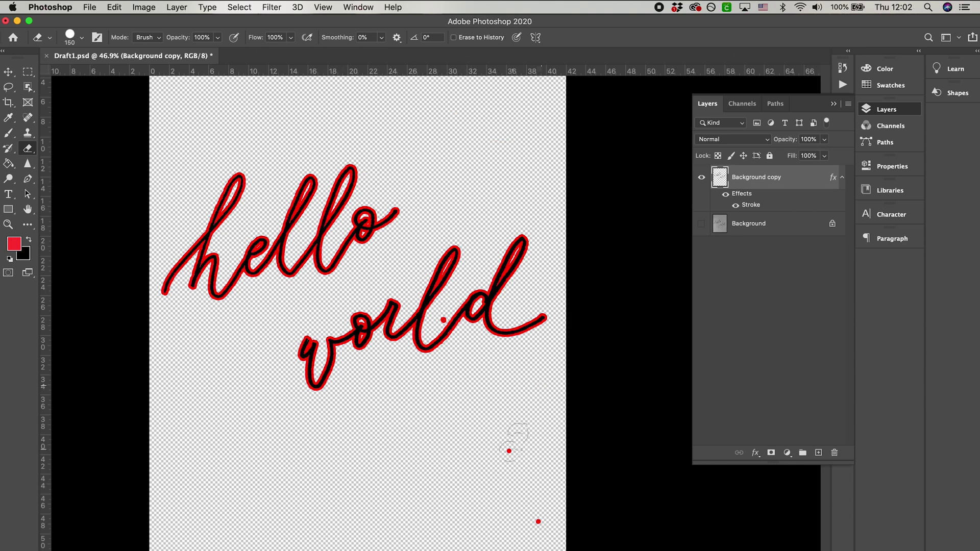
left_click(509, 450)
left_click(538, 521)
scroll(544, 526, "down", 2)
mouse_move(525, 108)
left_mouse_down()
mouse_move(594, 106)
mouse_move(275, 106)
left_mouse_up()
scroll(562, 317, "up", 4)
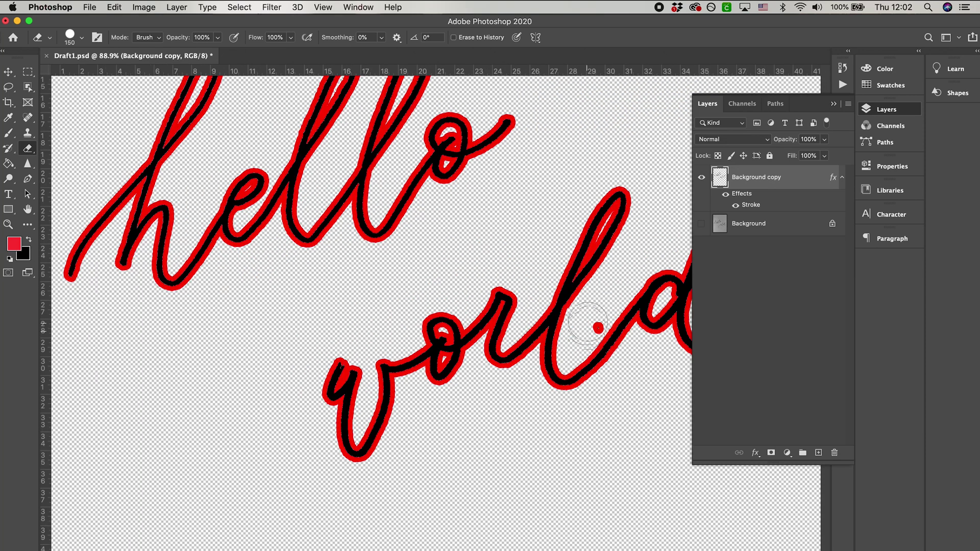
left_click(597, 328)
- Disable, then clear the red stroke layer style on Background copy, saving the document
scroll(590, 455, "down", 3)
key("bracketleft")
key("bracketleft")
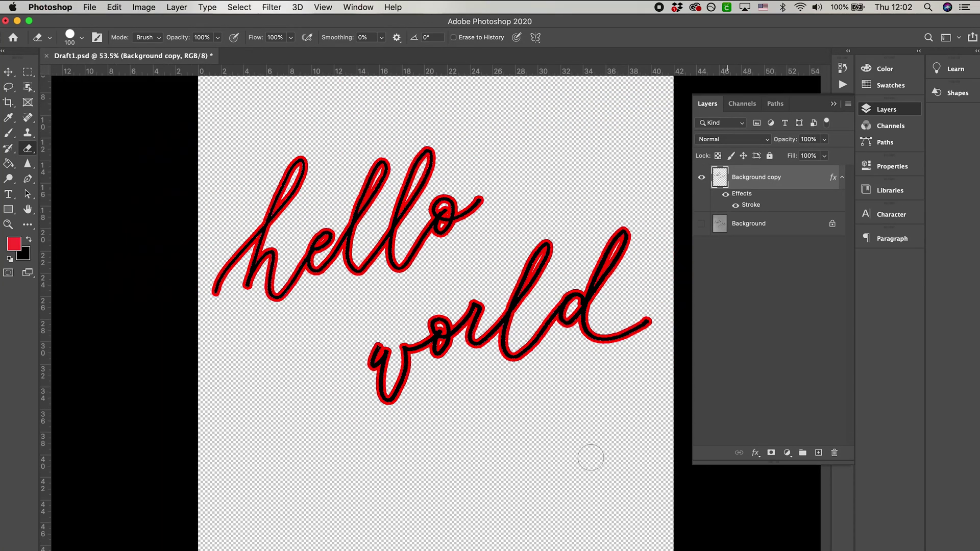
key("super+s")
right_click(748, 194)
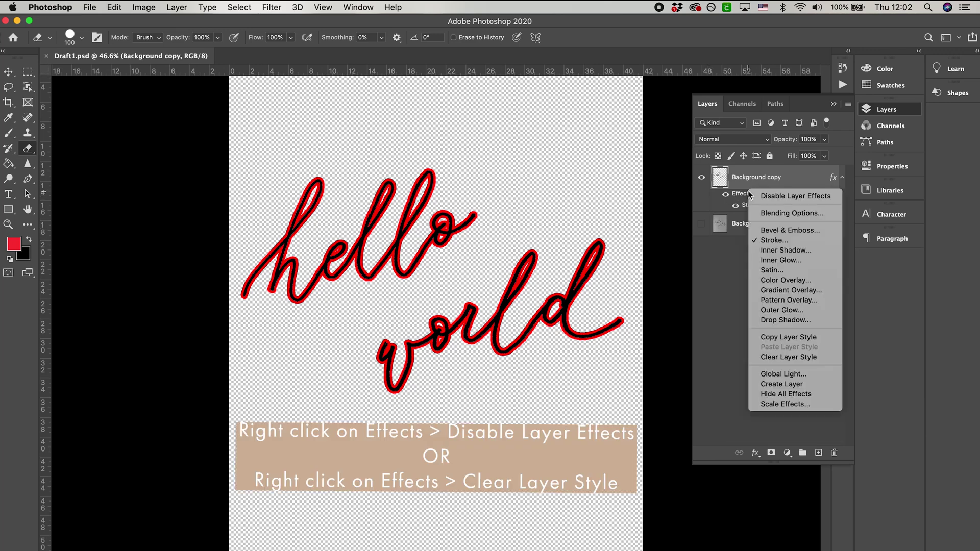
left_click(755, 197)
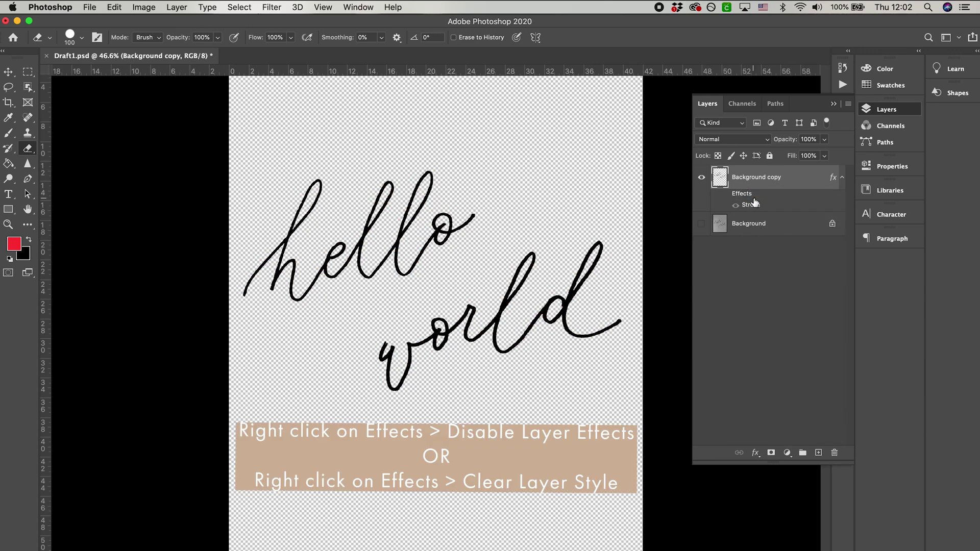
key("super+s")
right_click(749, 195)
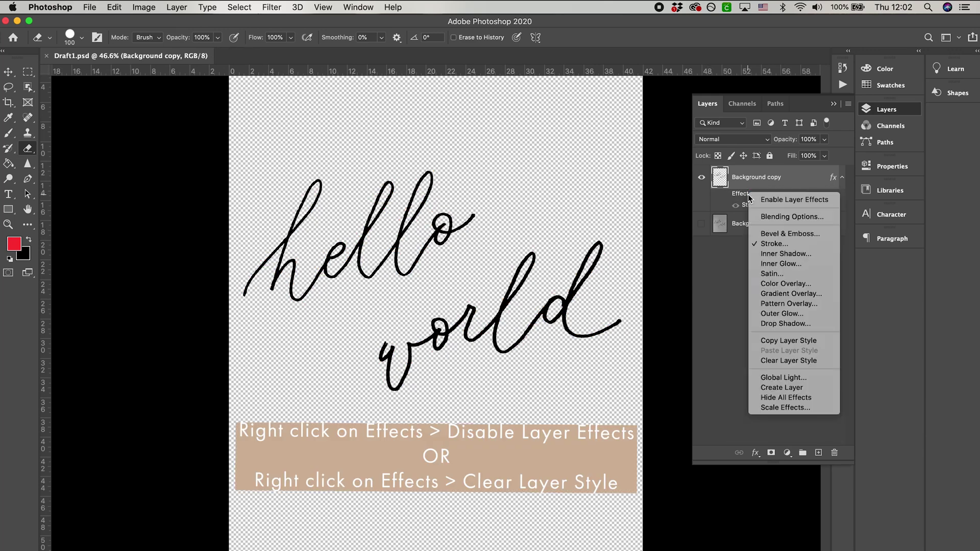
left_click(781, 361)
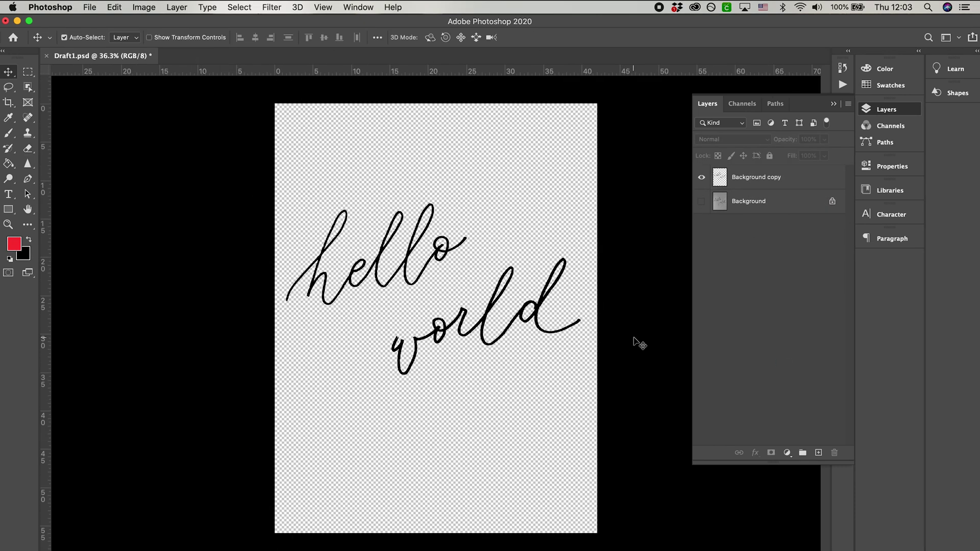
- Quick-export the lettering as a PNG named TransparentBG into the Export folder
left_click(89, 6)
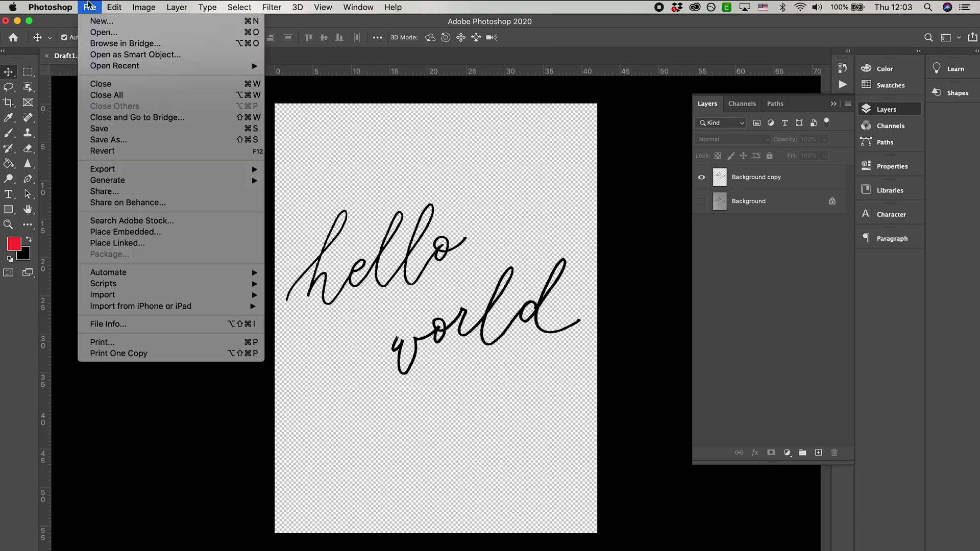
mouse_move(117, 169)
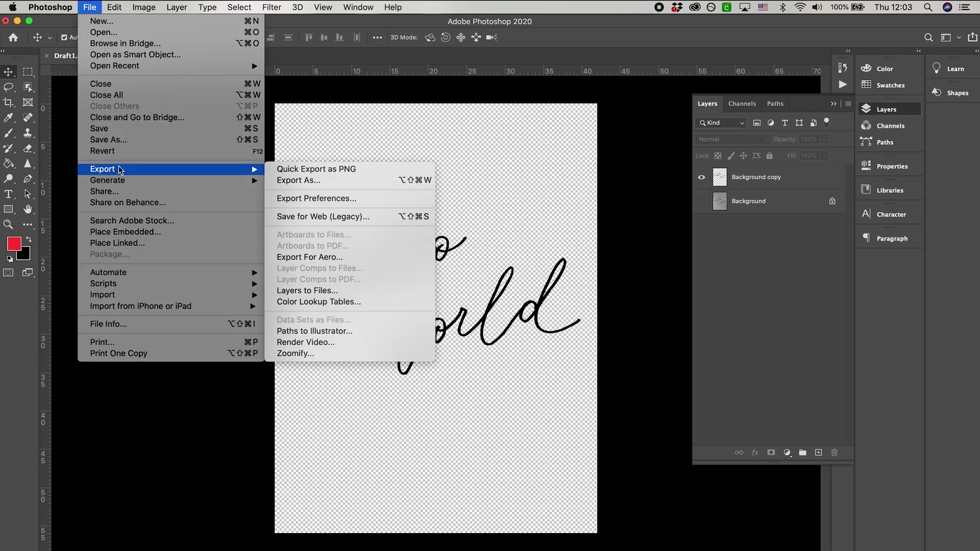
left_click(284, 171)
type("Transpa")
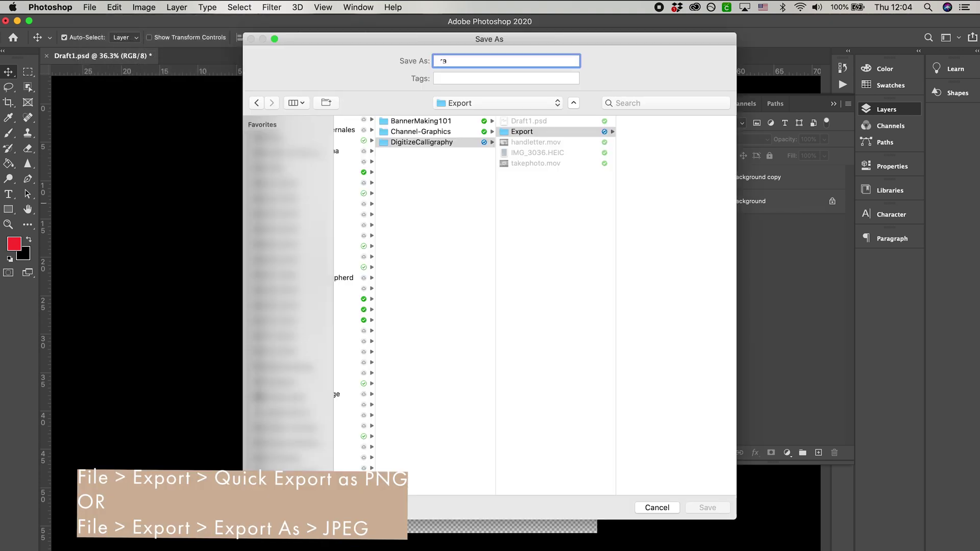
type("r")
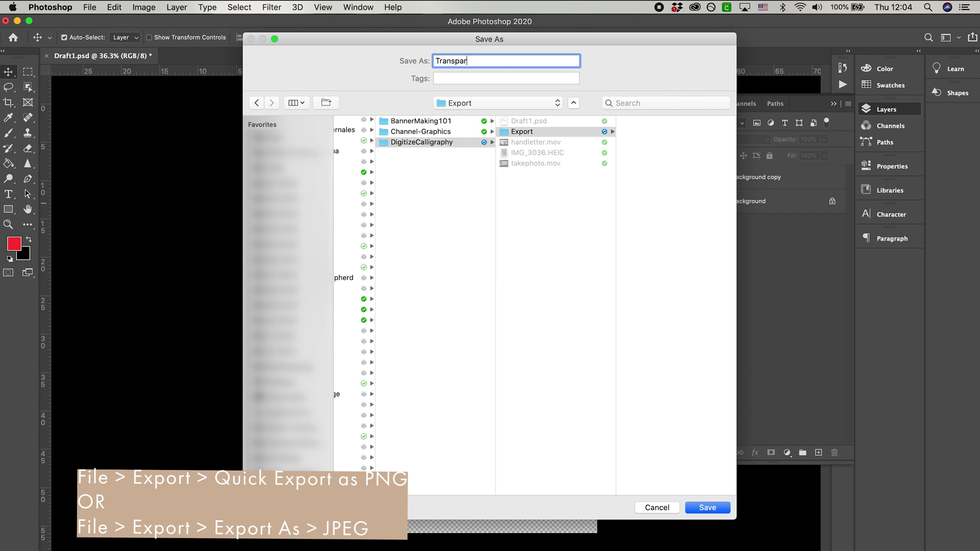
type("entBG")
key("Return")
- Export the lettering via Export As as a JPG named WhiteB into the Export folder
left_click(89, 7)
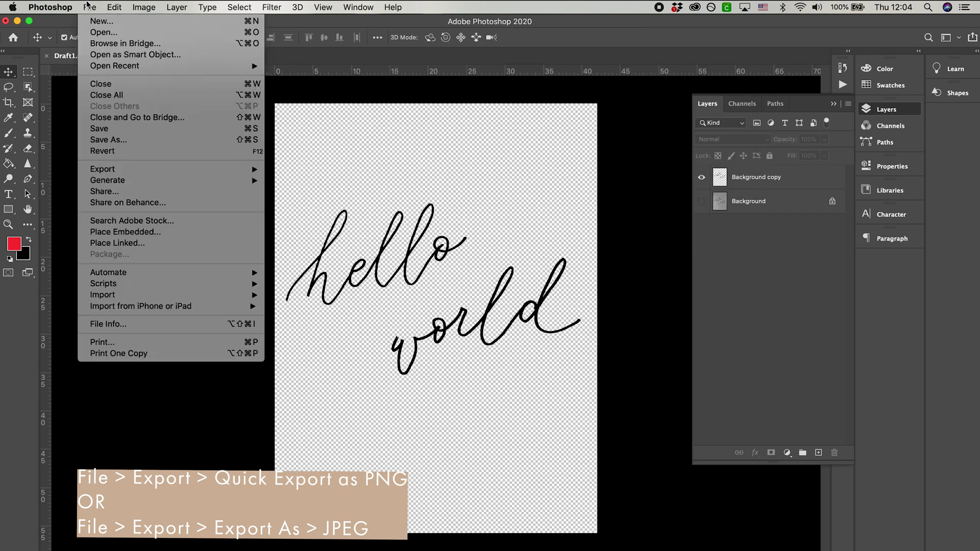
mouse_move(138, 171)
left_click(299, 180)
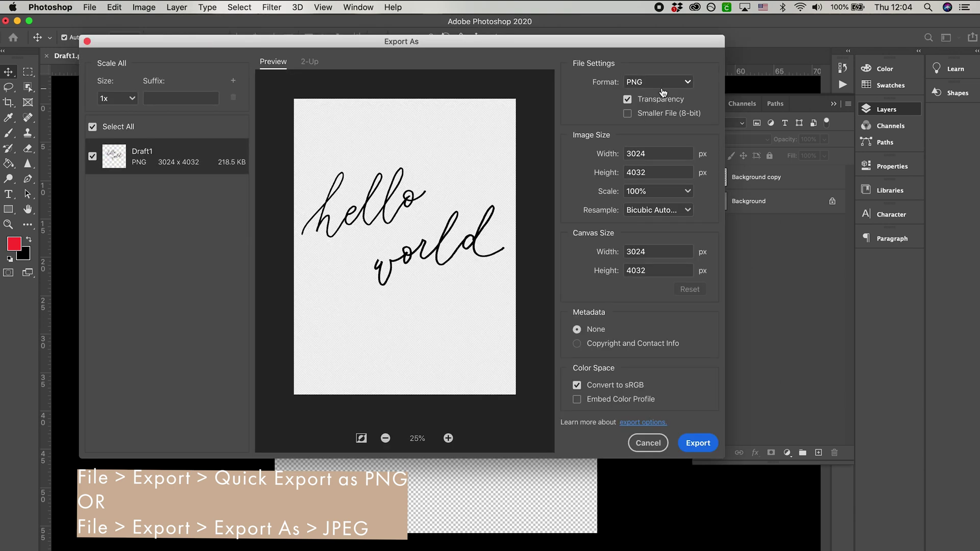
left_click(662, 87)
left_click(651, 114)
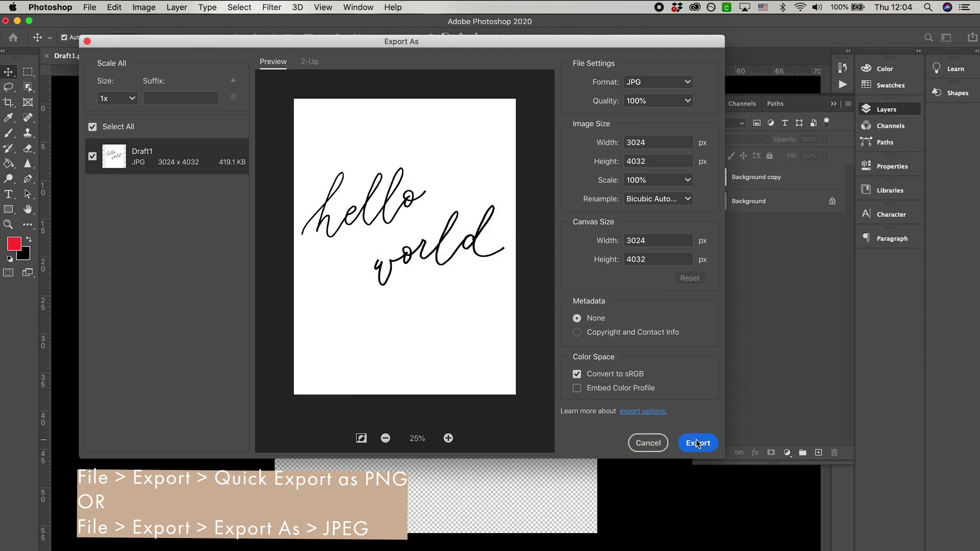
left_click(698, 443)
left_click(469, 193)
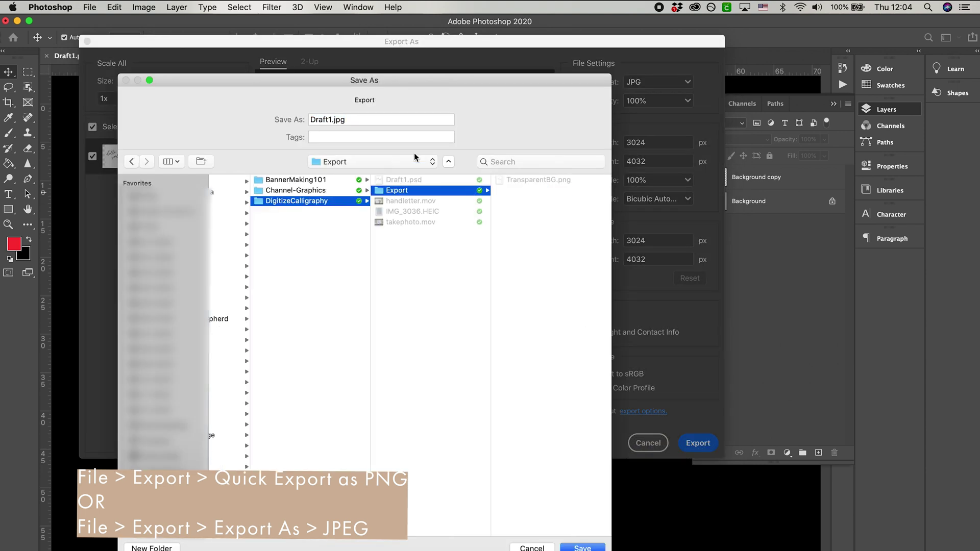
double_click(330, 121)
type("WhiteBG")
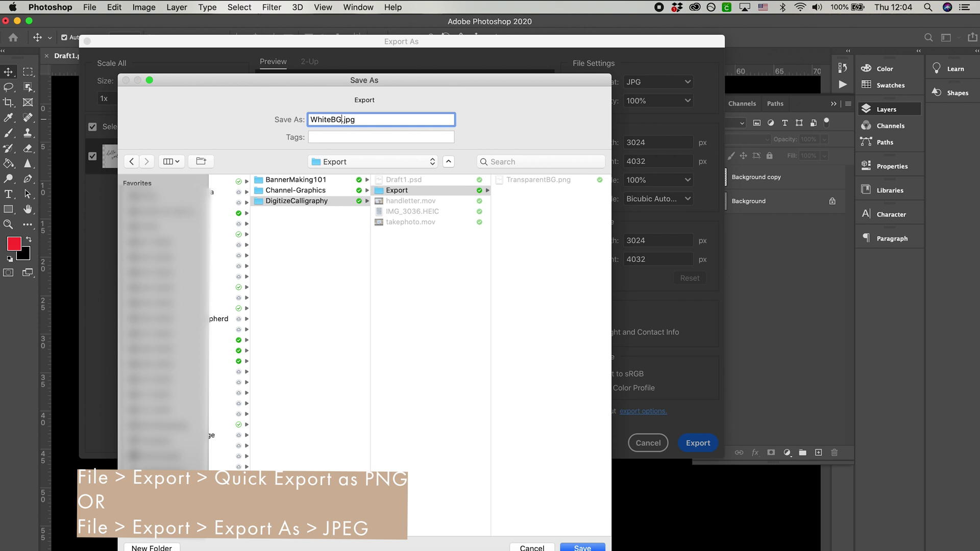
key("Return")
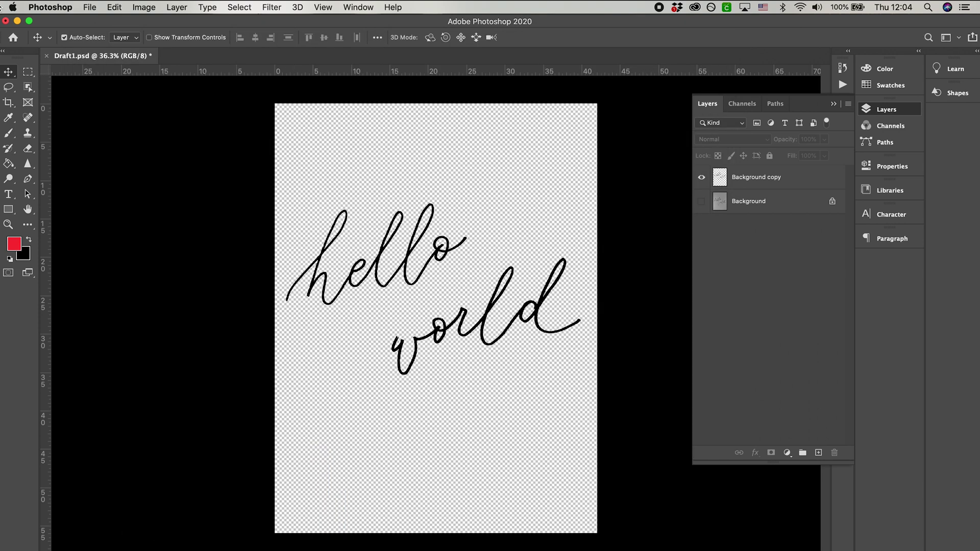
- Close Draft1.psd, saving changes, then launch Adobe Illustrator
left_click(7, 20)
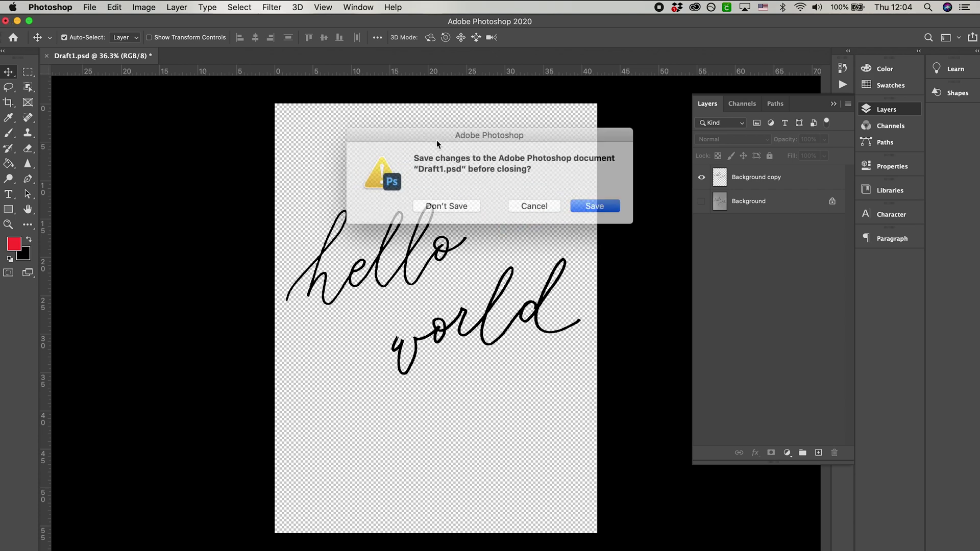
left_click(590, 204)
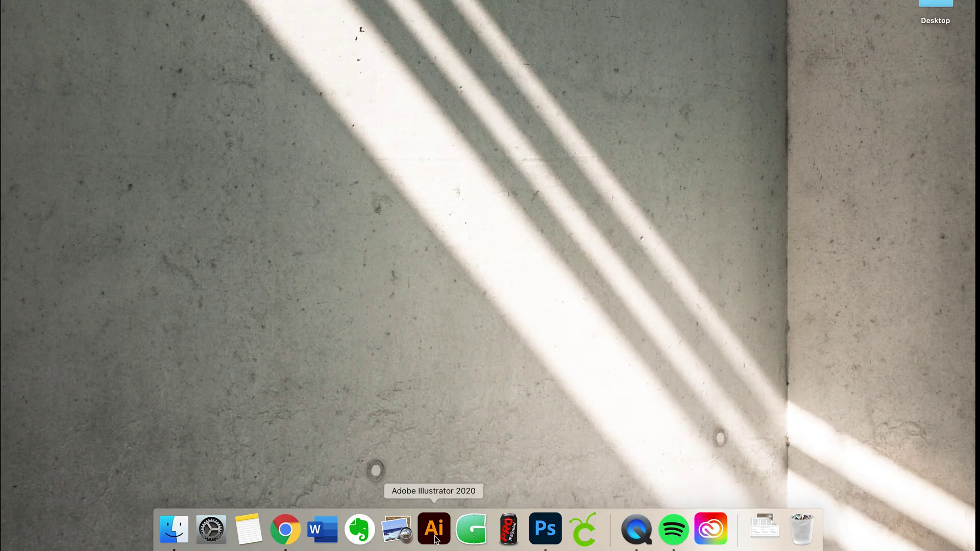
left_click(435, 539)
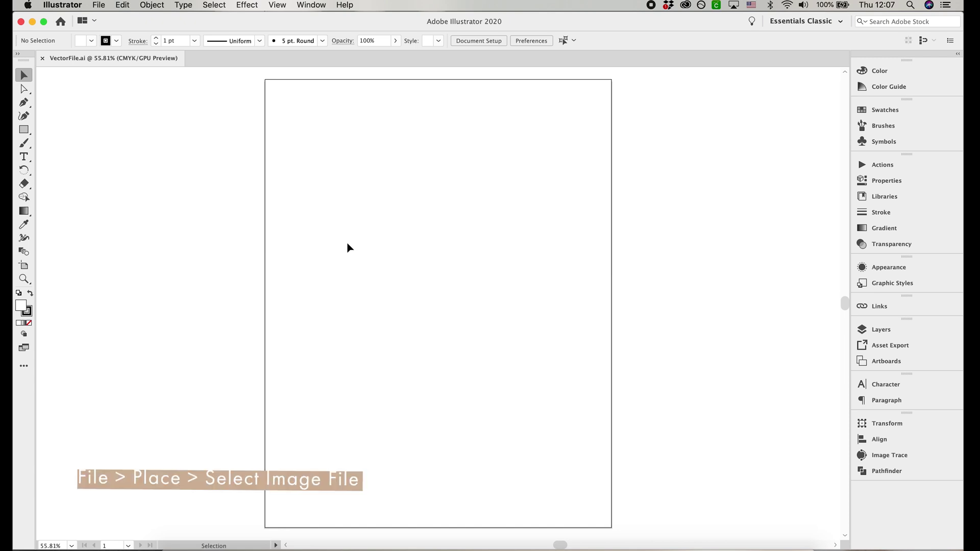
- Open the File menu in the blank VectorFile.ai document
left_click(99, 5)
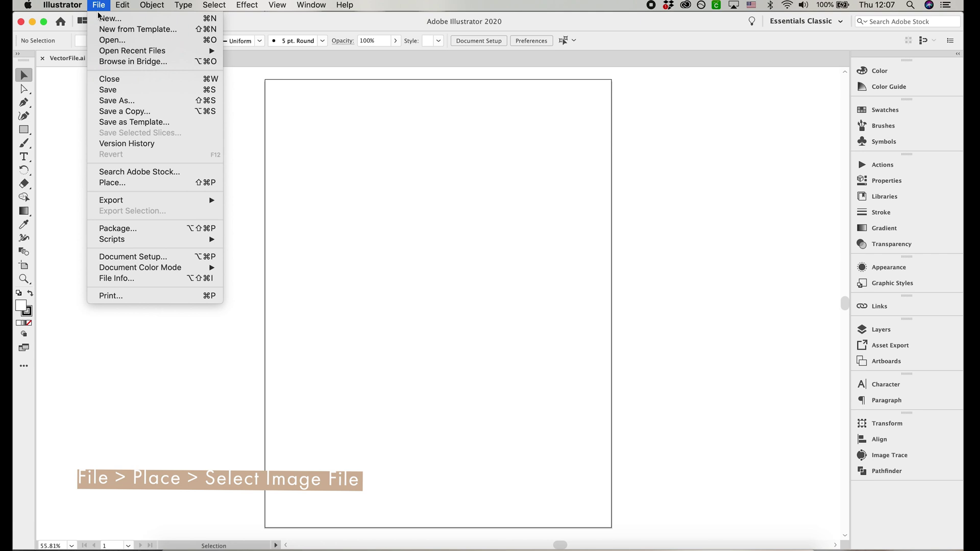
- Place WhiteBG.jpg onto the VectorFile.ai artboard
left_click(132, 182)
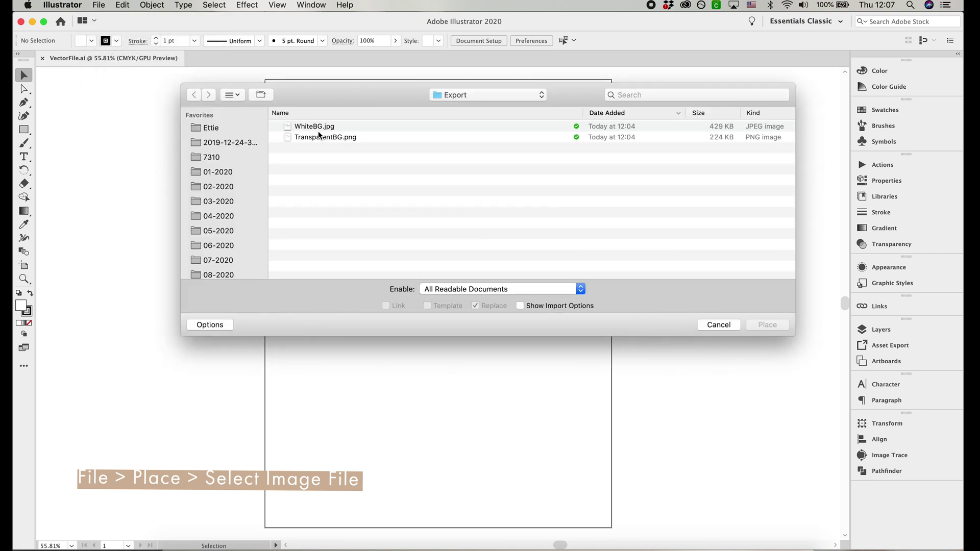
left_click(315, 128)
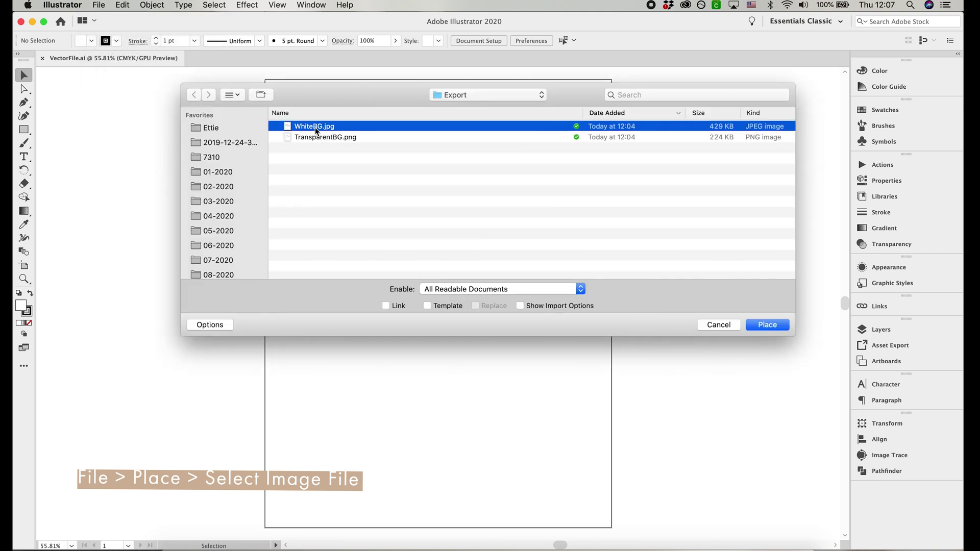
left_click(767, 325)
left_click_drag(278, 217, 596, 466)
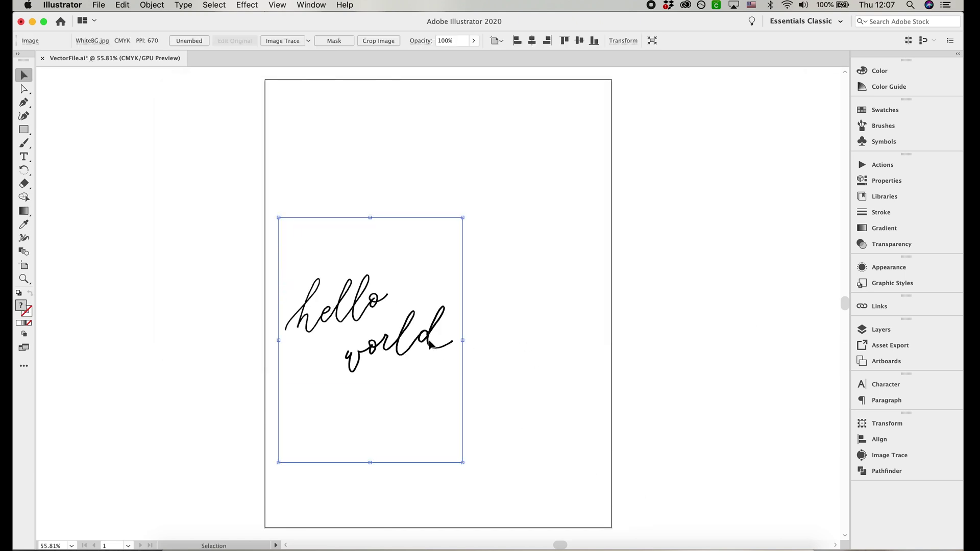
- Centre the hello world image, enlarge it to fill the artboard, and nudge it slightly left
left_click_drag(430, 342, 511, 311)
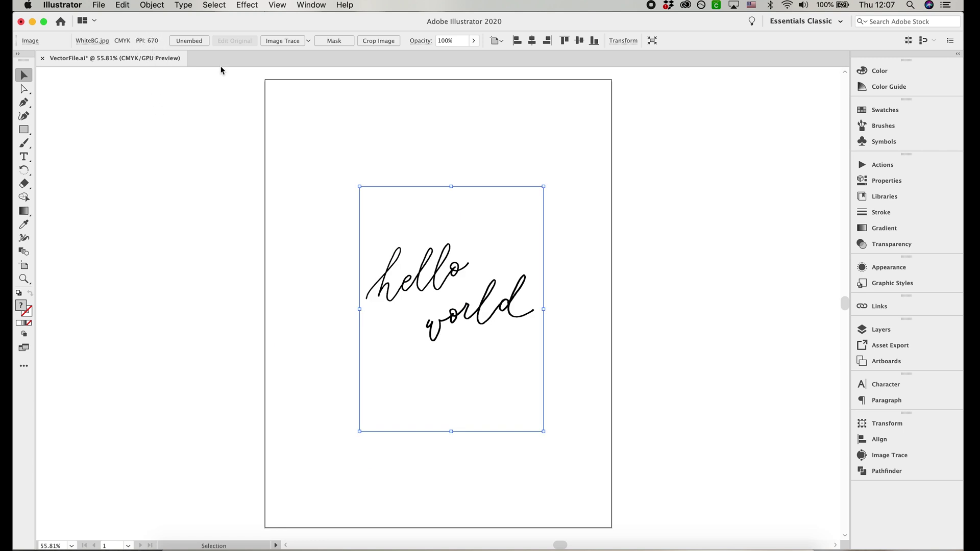
left_click_drag(543, 186, 613, 82)
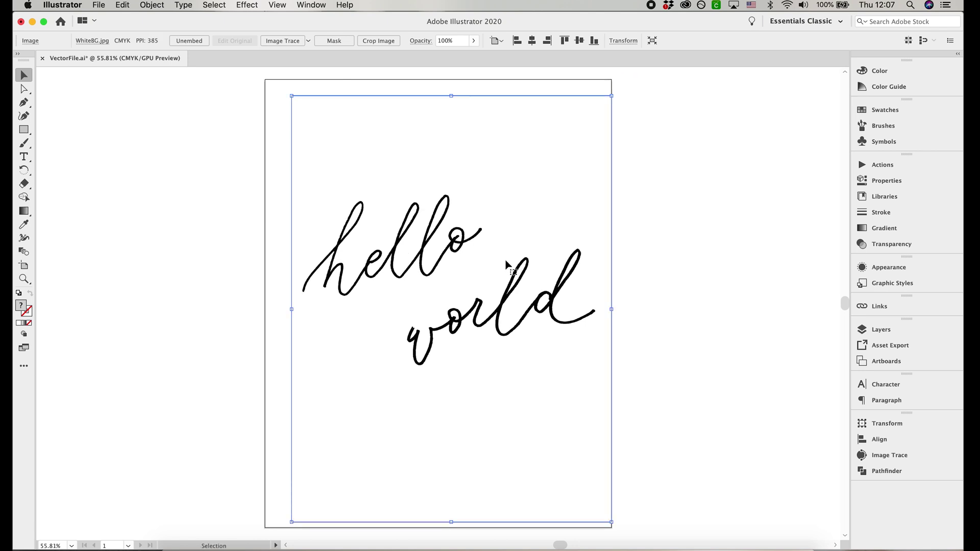
left_click_drag(557, 307, 543, 306)
- Select the image and start Image Trace, which raises the slow-tracing warning
left_click(622, 305)
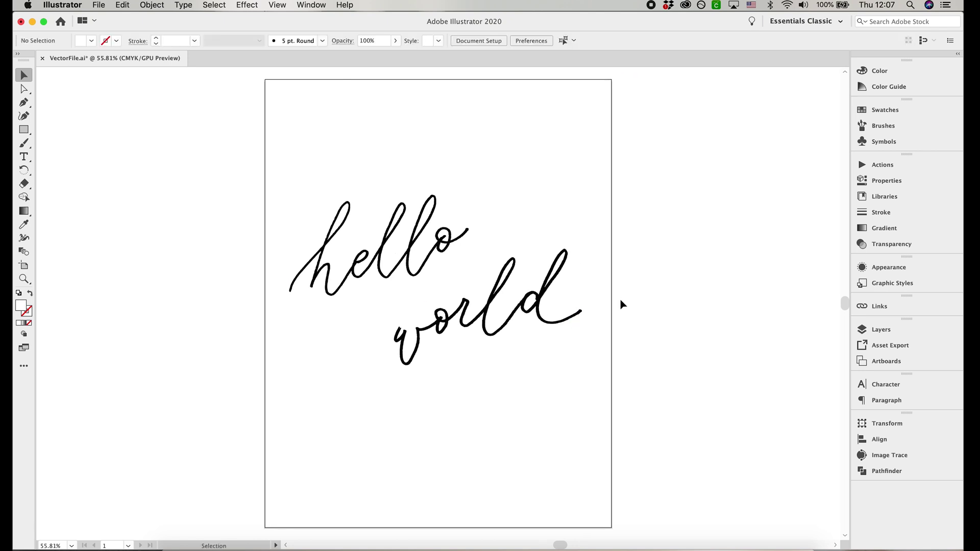
key("super+a")
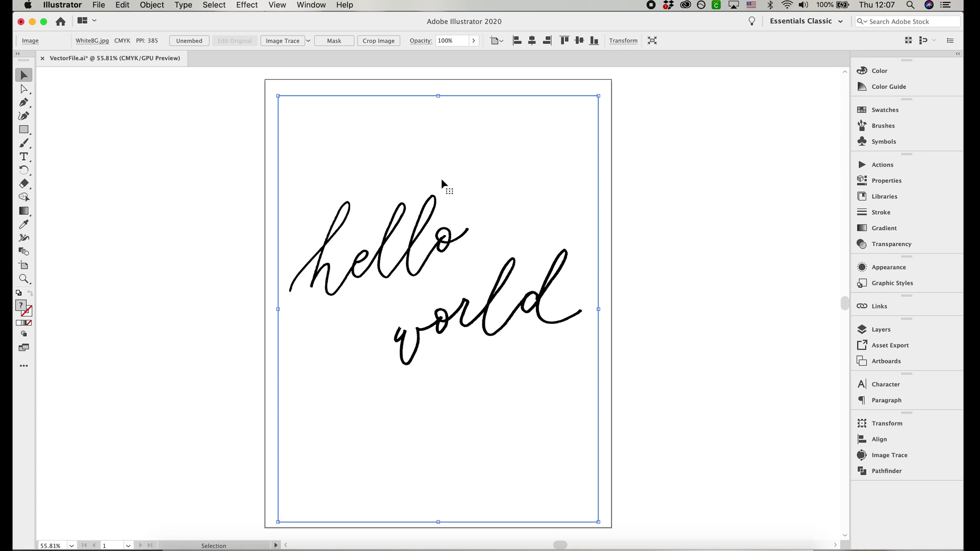
left_click(289, 43)
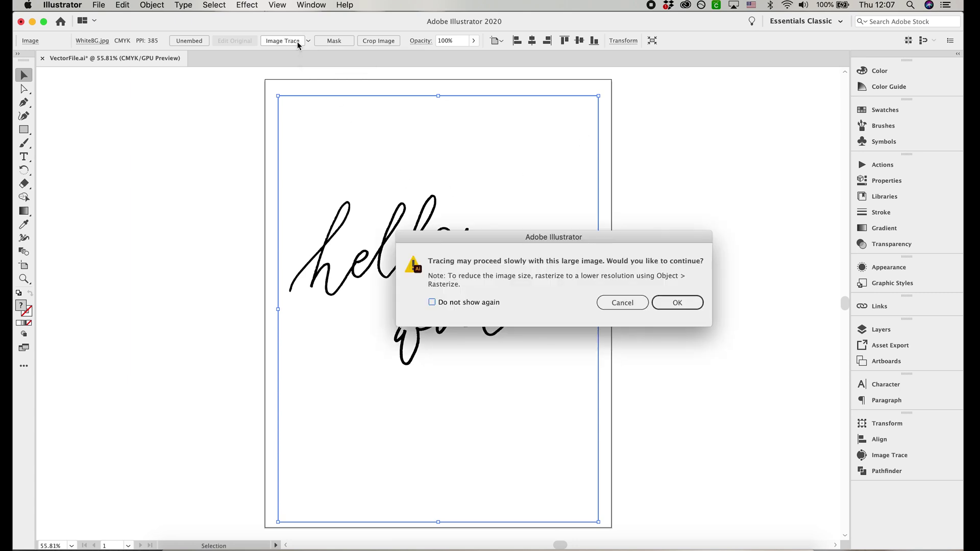
- Accept the large-image warning to trace with Default settings, then bring up the Image Trace options
left_click(680, 303)
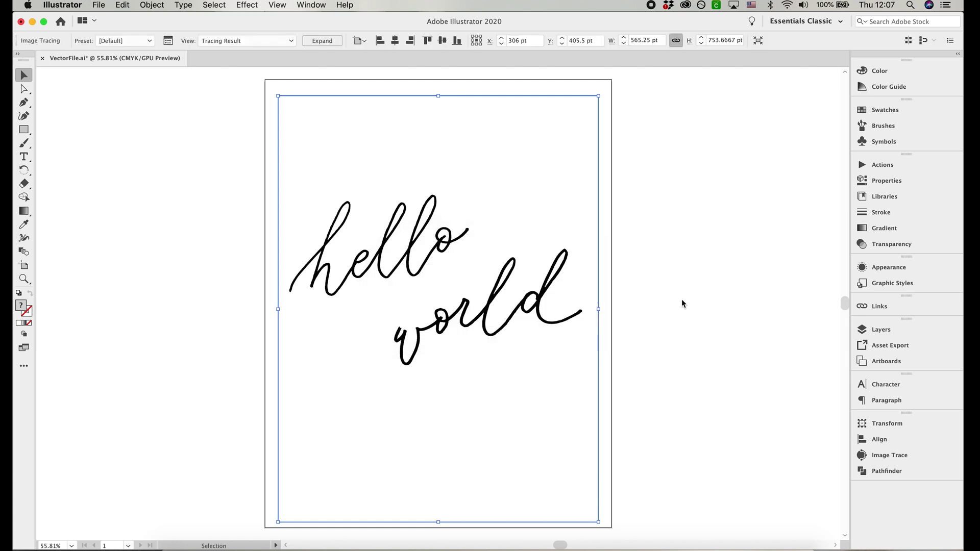
left_click(168, 43)
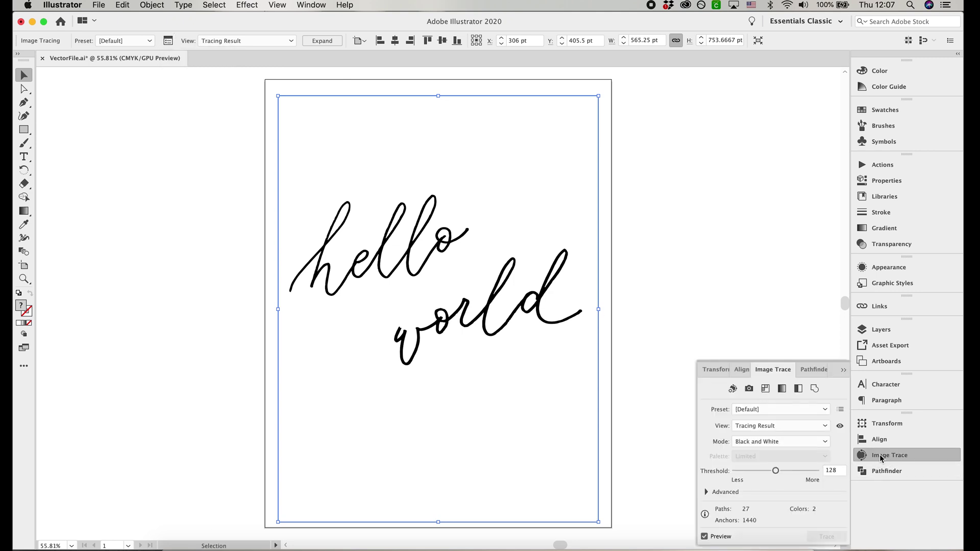
- Reveal the Advanced trace settings and raise Paths to 90%
left_click(709, 492)
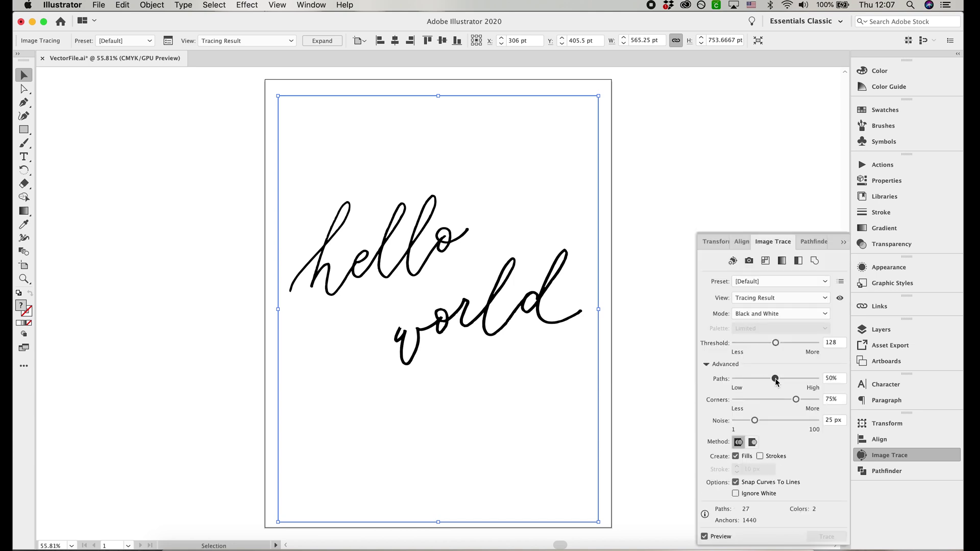
left_click_drag(776, 382, 802, 382)
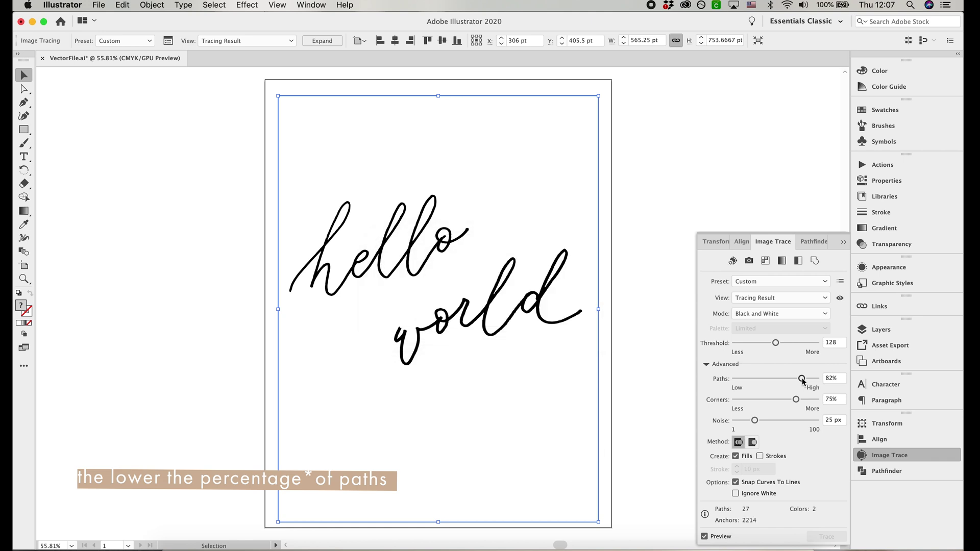
left_click_drag(803, 381, 809, 381)
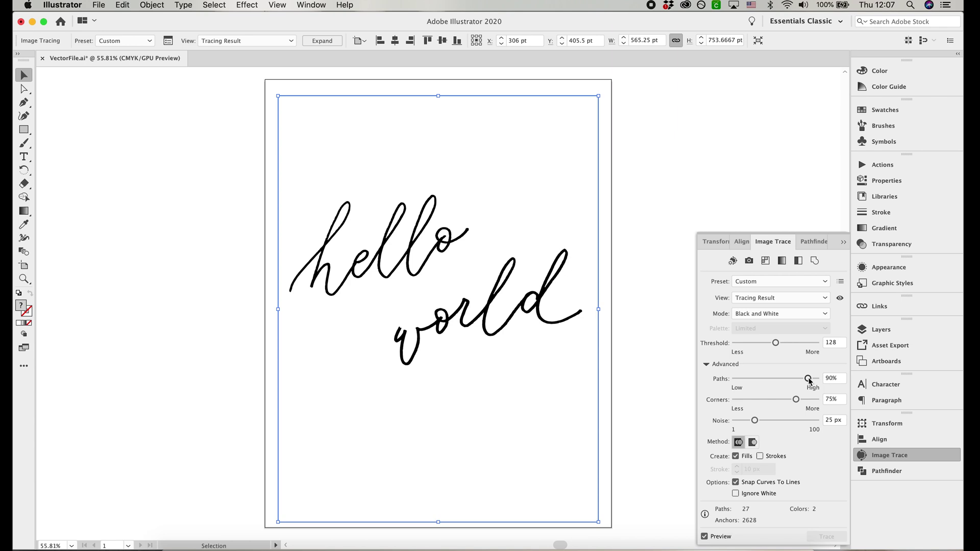
- Set the trace Threshold to 197, enable Ignore White, and expand the tracing into paths
left_click_drag(775, 343, 810, 344)
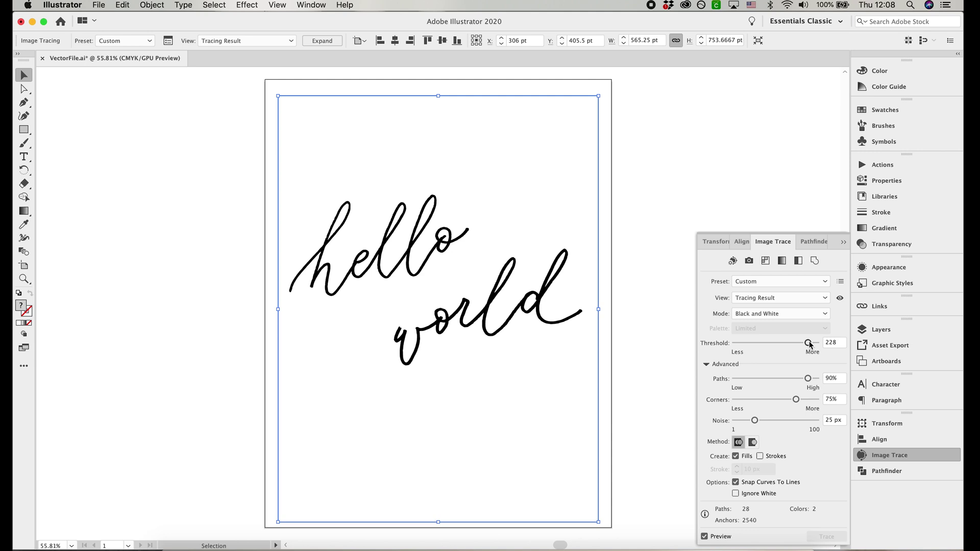
left_click_drag(809, 344, 750, 342)
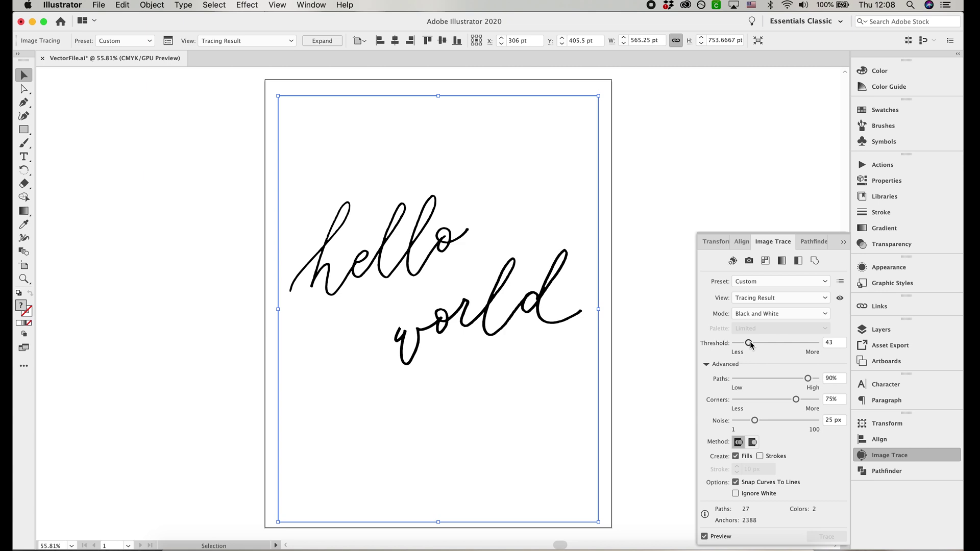
left_click_drag(751, 344, 802, 345)
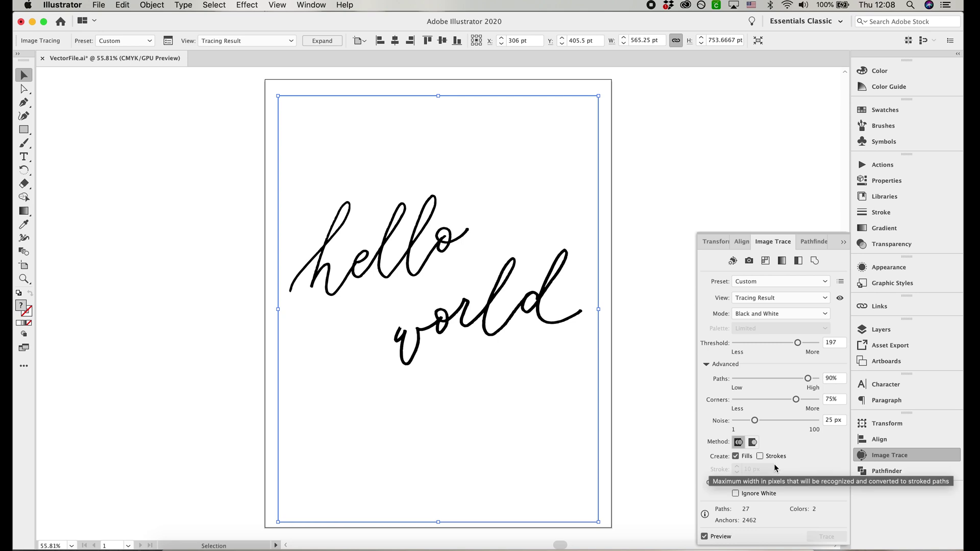
left_click(736, 493)
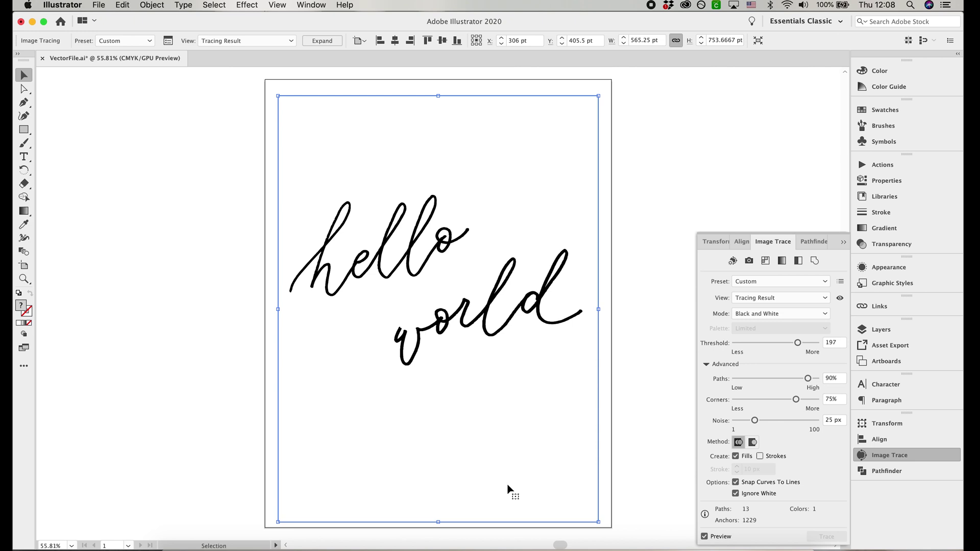
left_click(320, 43)
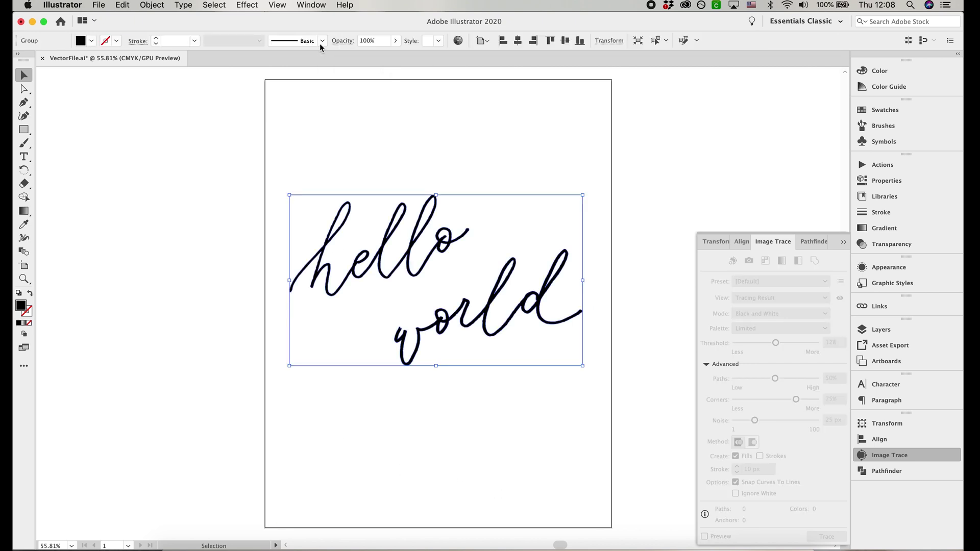
- Close the Image Trace panel and shift the traced lettering slightly down-right
left_click(878, 456)
left_click(763, 462)
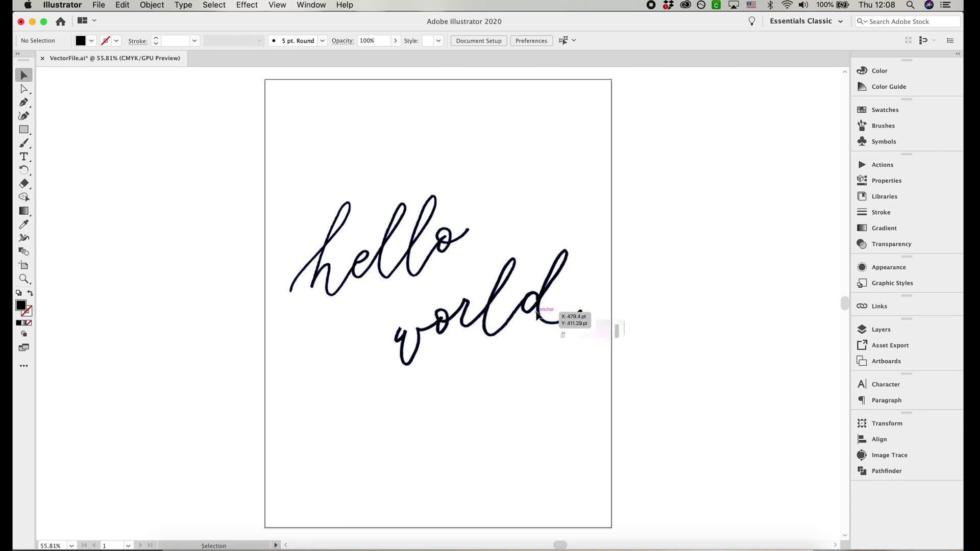
left_click_drag(558, 300, 545, 317)
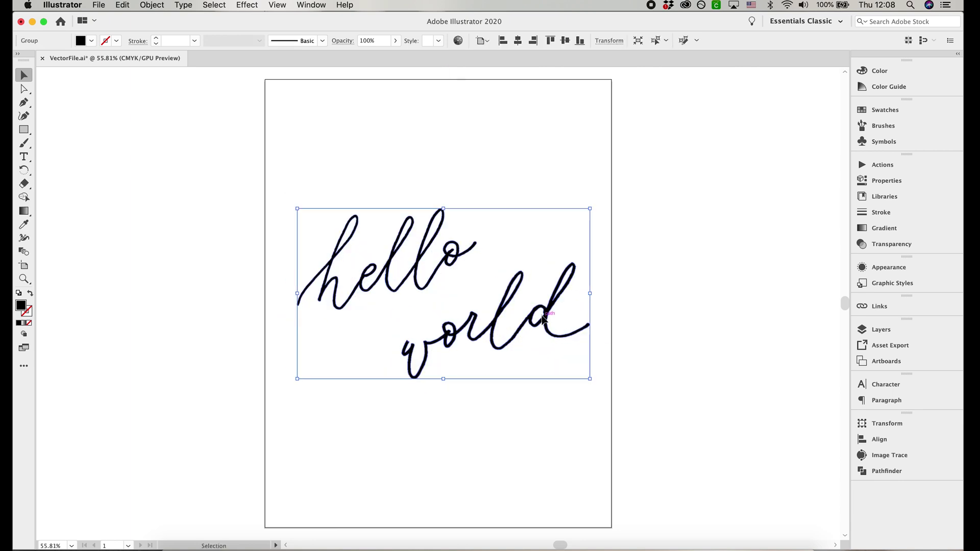
scroll(544, 315, "down", 3)
- Scale the vector lettering up about threefold to show crisp edges, then back onto the artboard
left_click_drag(572, 255, 761, 87)
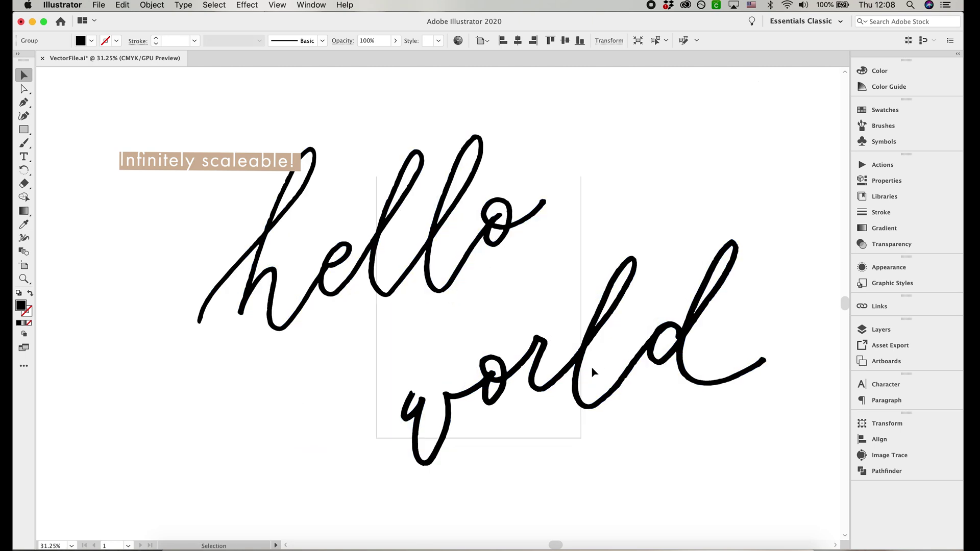
scroll(592, 370, "up", 5)
scroll(592, 367, "down", 8)
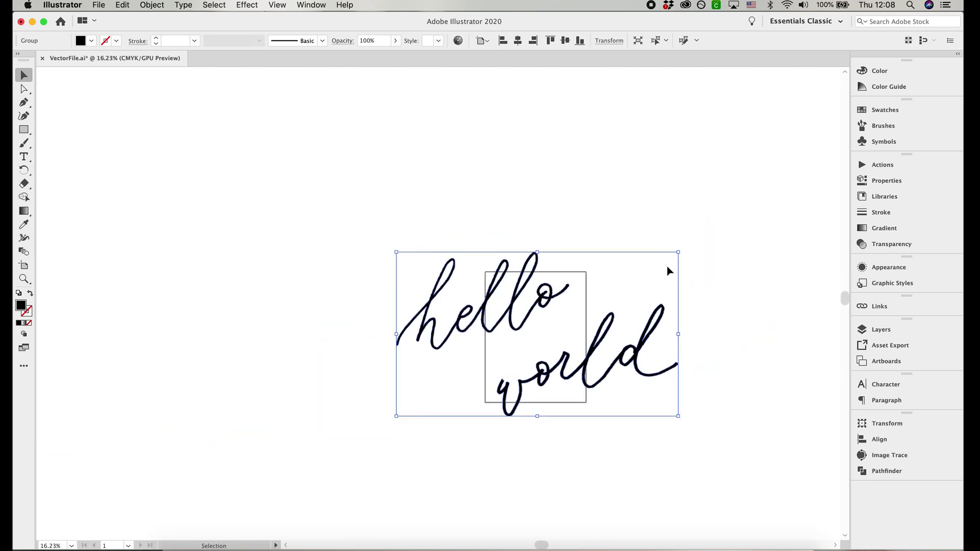
left_click_drag(670, 257, 587, 306)
left_click(556, 375)
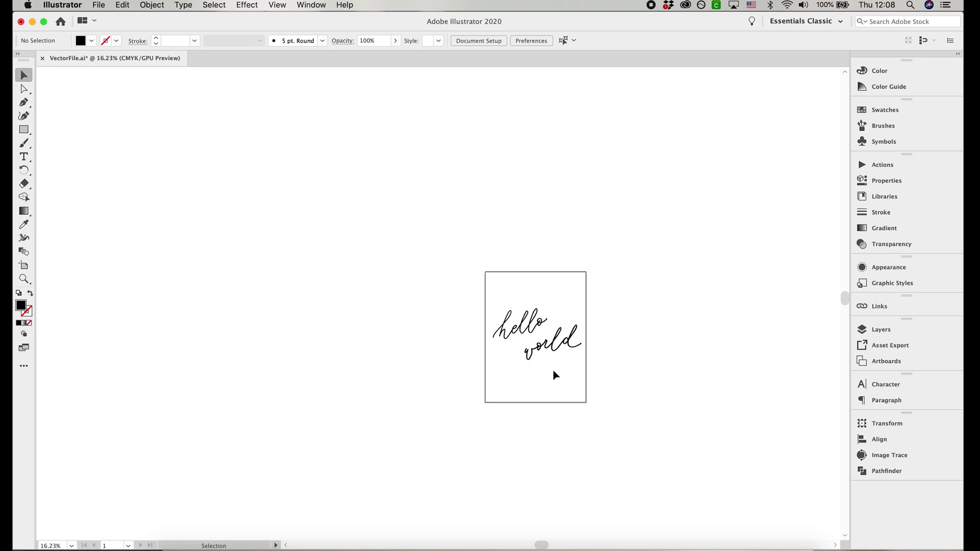
scroll(556, 375, "up", 4)
scroll(555, 375, "up", 1)
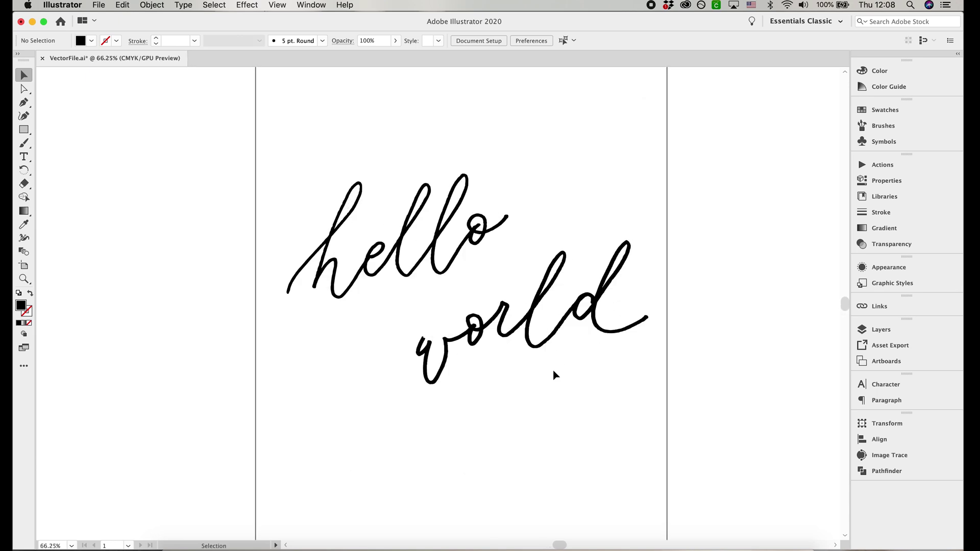
- Ungroup the traced lettering so 'hello' and 'world' are separate objects
scroll(555, 376, "down", 1)
right_click(572, 306)
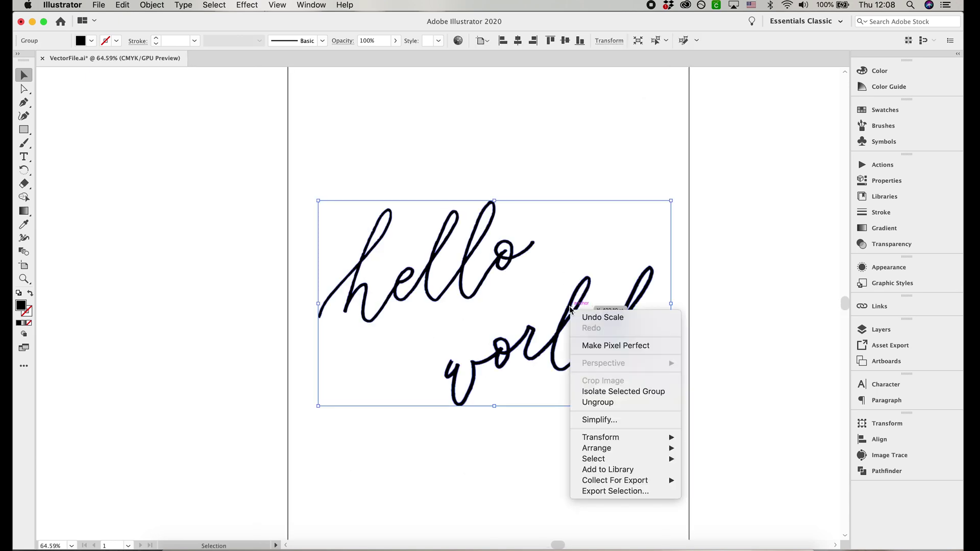
left_click(595, 402)
left_click(562, 186)
- Reposition 'hello' just above 'world', slightly overlapping, higher on the artboard
left_click_drag(516, 255, 514, 145)
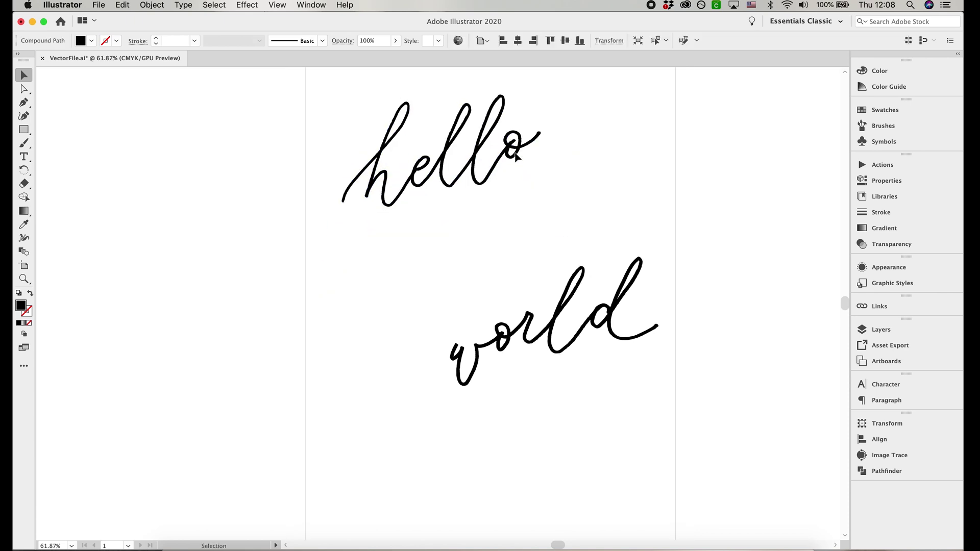
scroll(586, 270, "up", 1)
left_click_drag(586, 271, 620, 361)
left_click(619, 361)
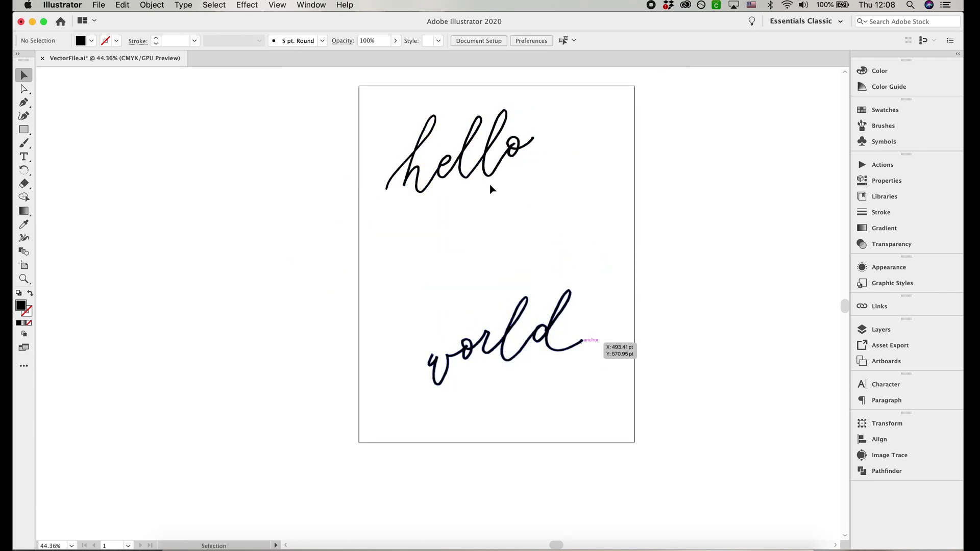
left_click_drag(501, 170, 512, 236)
left_click(548, 369)
left_click(522, 316)
left_click(538, 333)
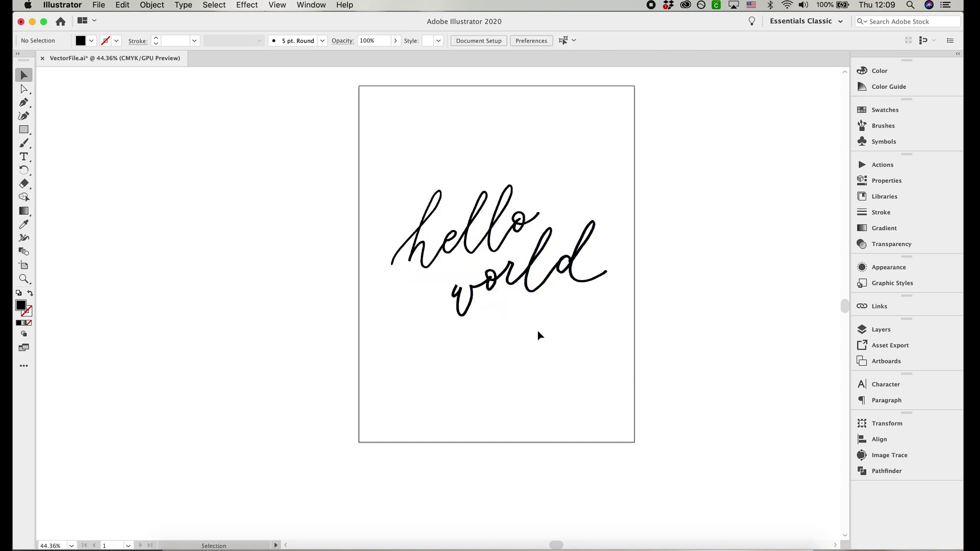
left_click(502, 255)
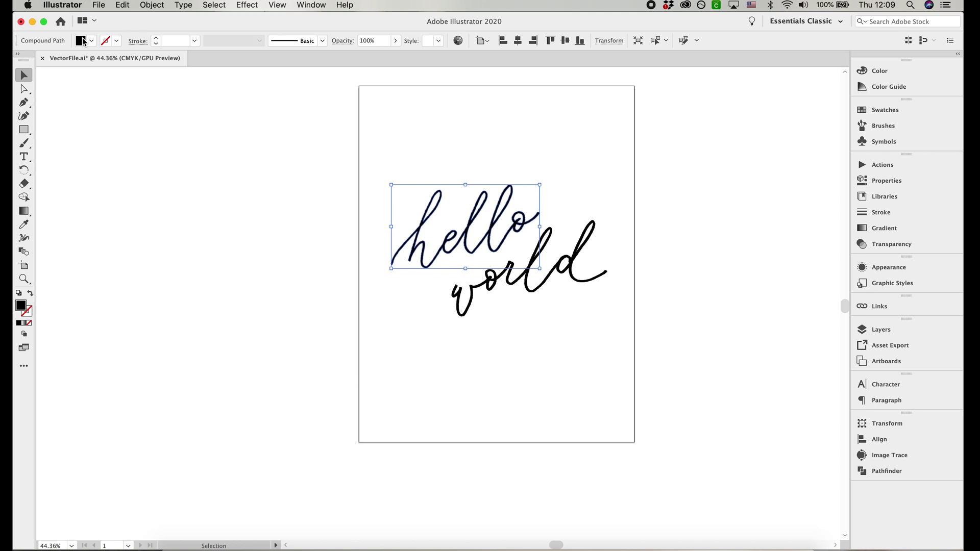
- Fill both 'hello' and 'world' with the orange swatch and save VectorFile.ai
left_click(82, 42)
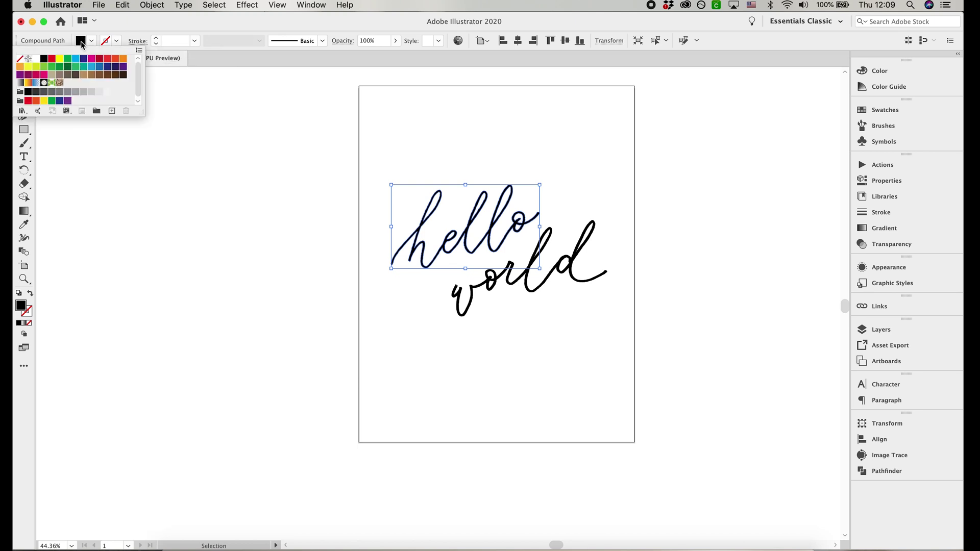
left_click(123, 59)
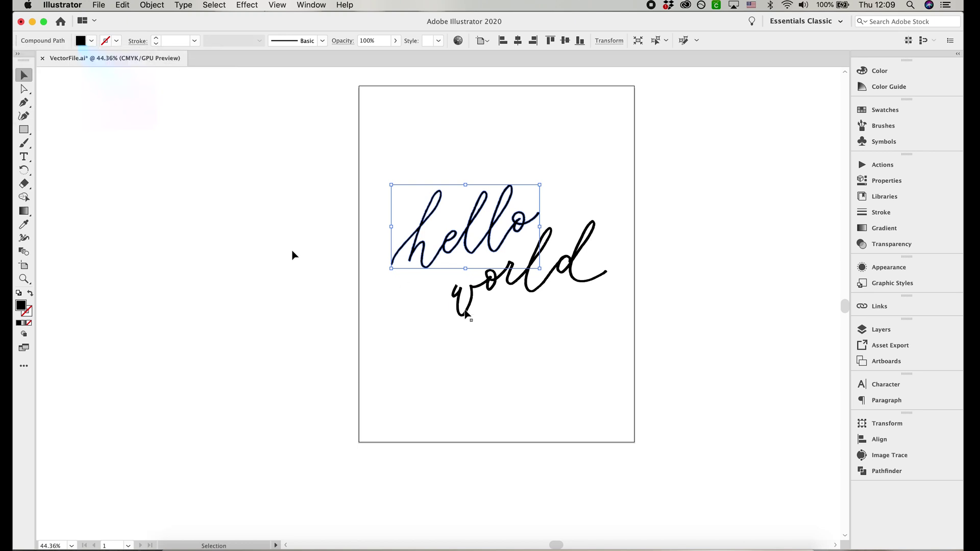
left_click(477, 285)
left_click(81, 40)
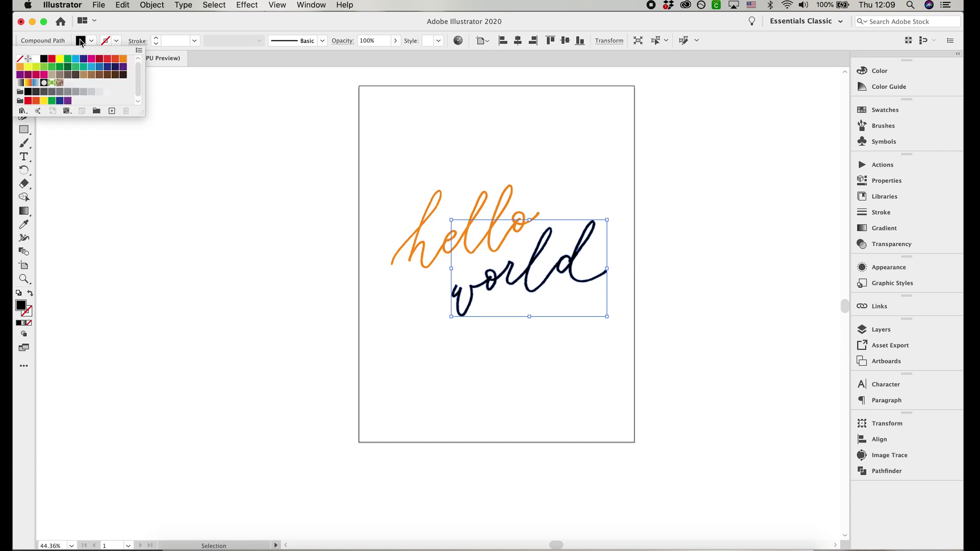
left_click(125, 63)
left_click(600, 388)
left_click(631, 387)
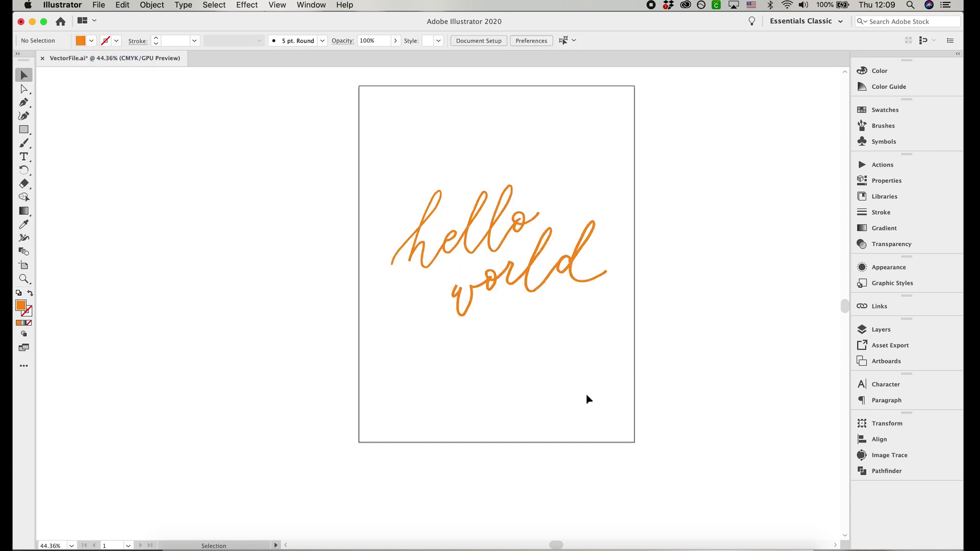
key("super+s")
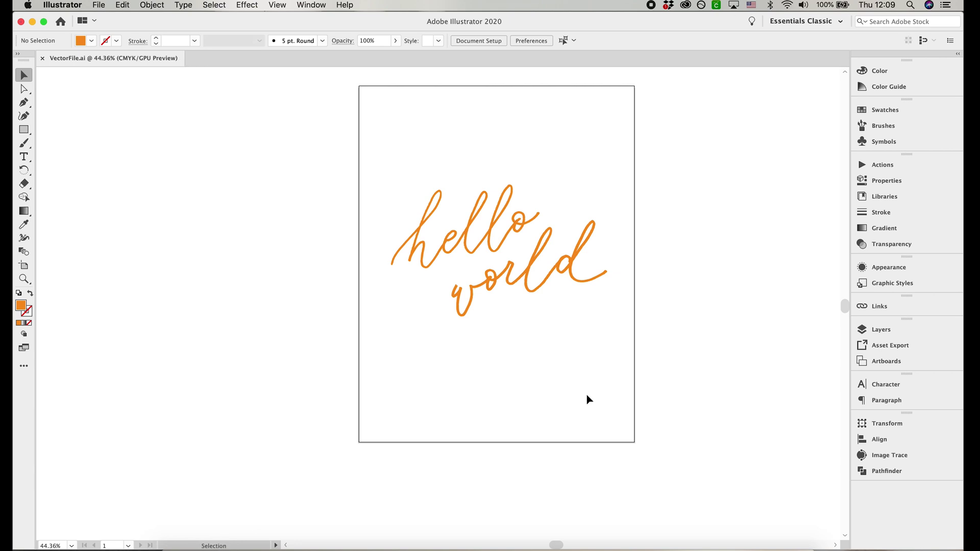